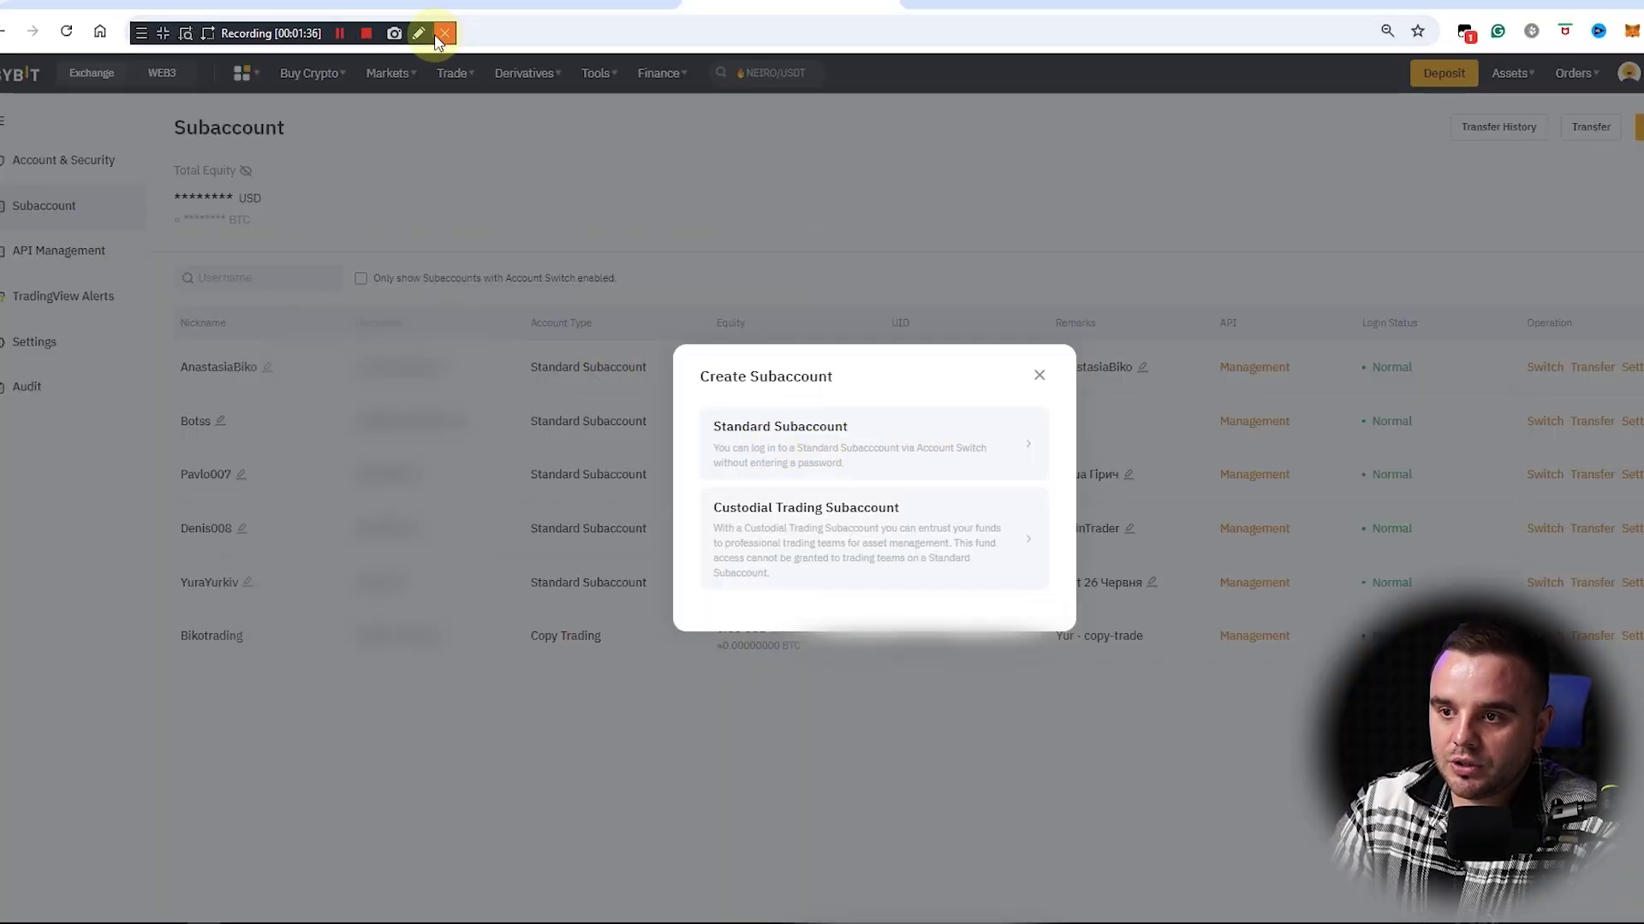
Step: Create a Standard Subaccount nicknamed BikoTrading on Unified Trading Account, with no password
{"action": "left_click", "coordinate": [418, 32]}
{"action": "left_click_drag", "start_coordinate": [769, 389], "coordinate": [686, 440]}
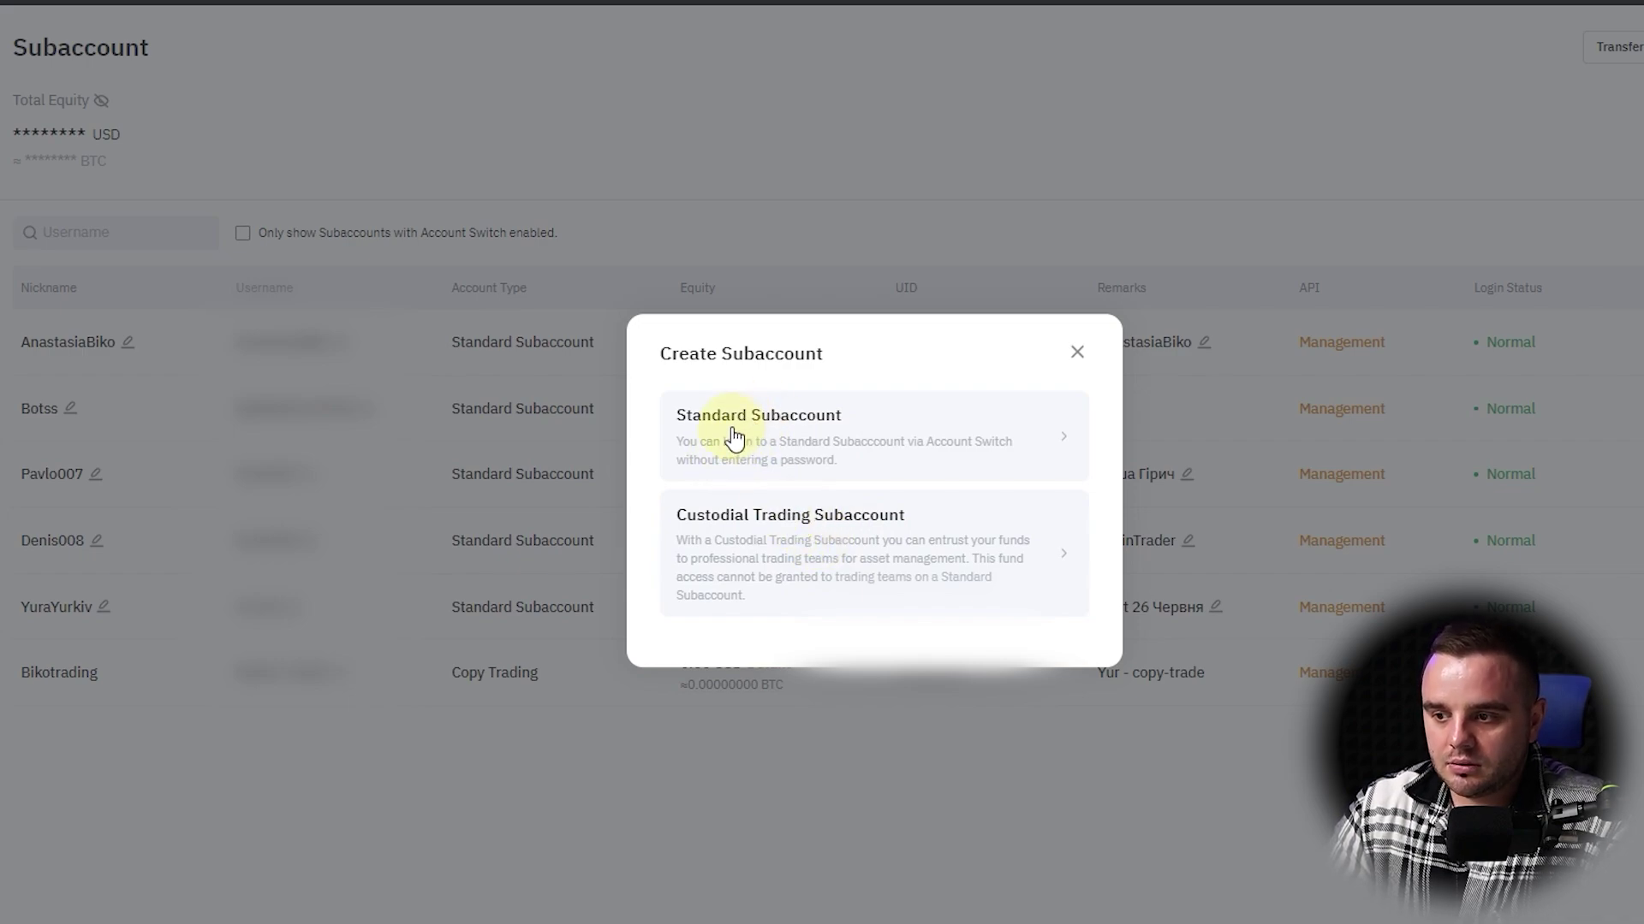
{"action": "left_click", "coordinate": [783, 434]}
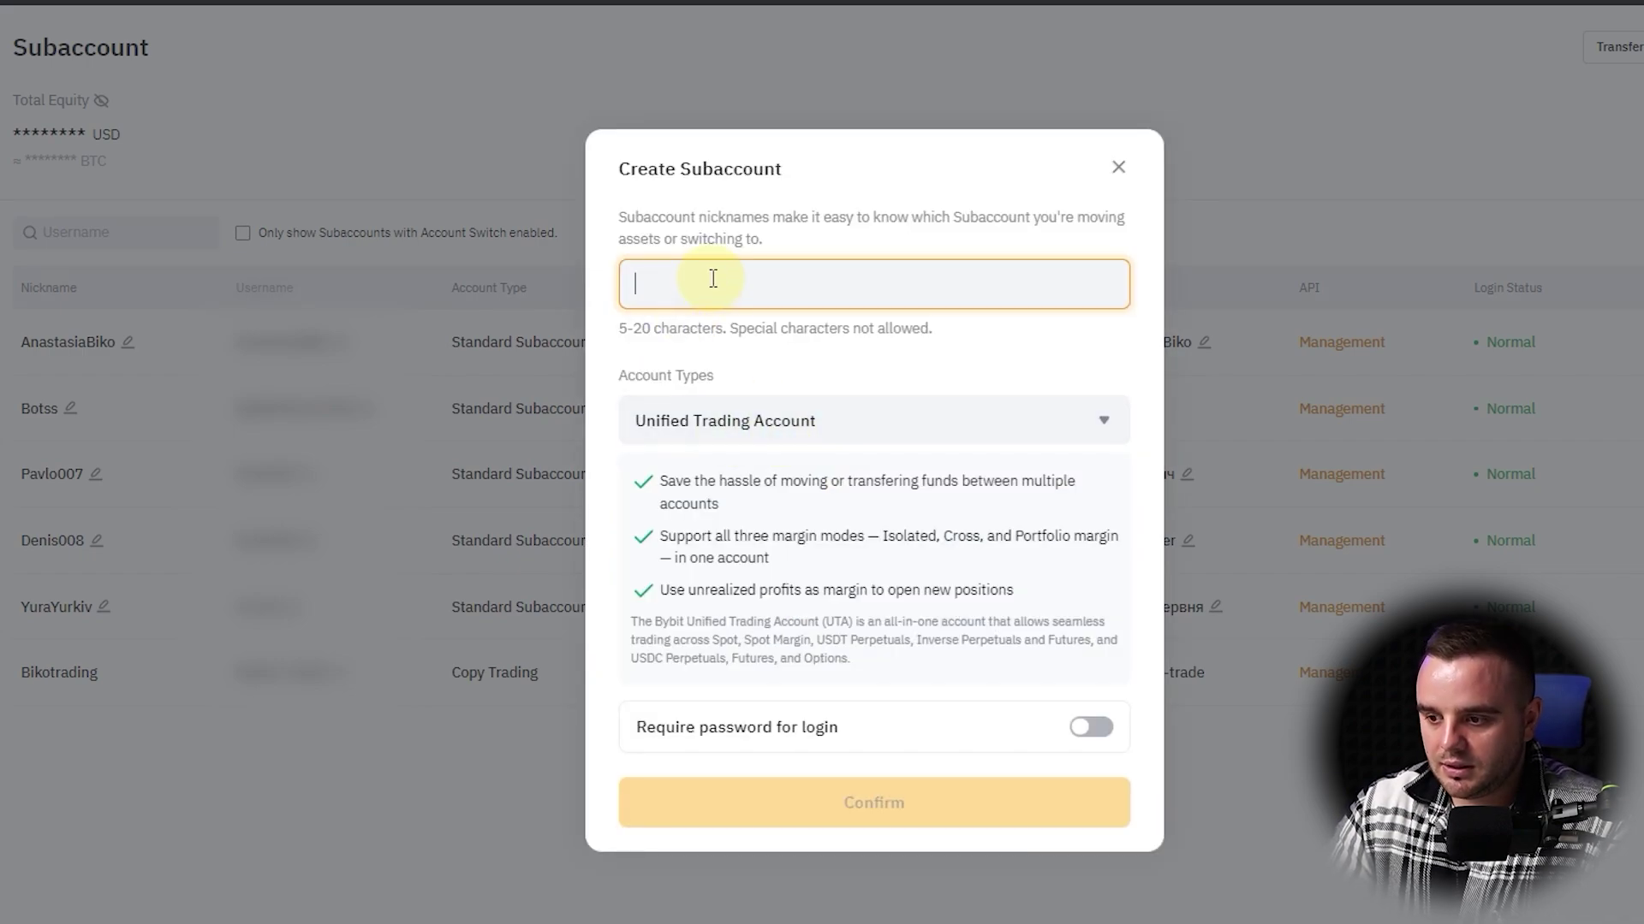
{"action": "type", "text": "Biko"}
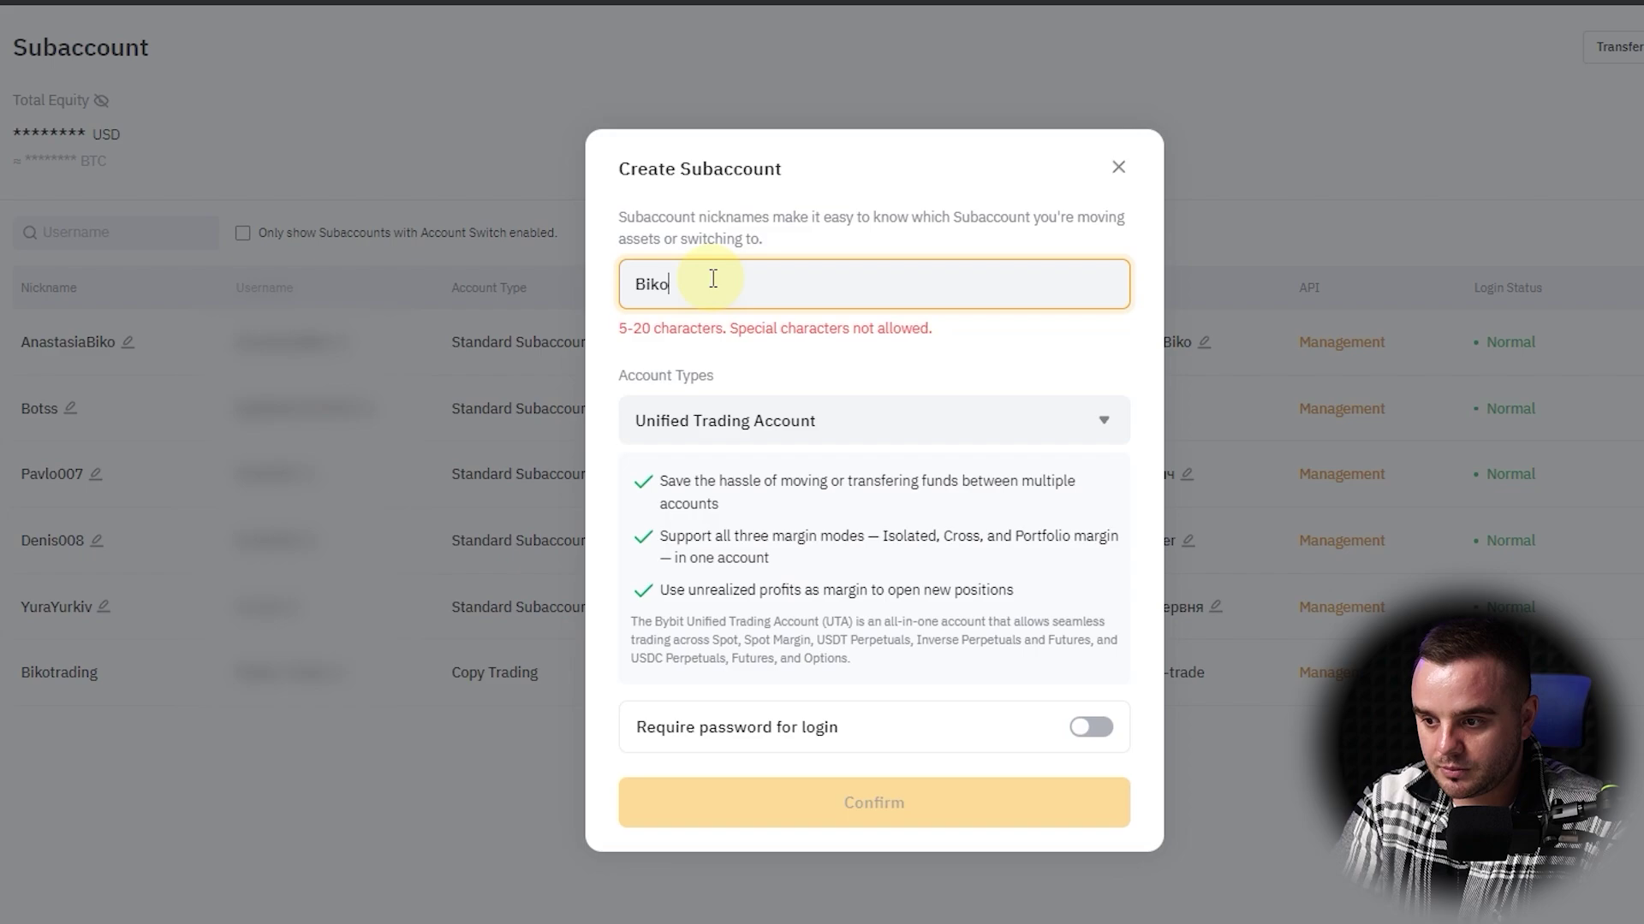
{"action": "type", "text": "Trading"}
{"action": "left_click_drag", "start_coordinate": [633, 727], "coordinate": [885, 731]}
{"action": "left_click", "coordinate": [890, 730]}
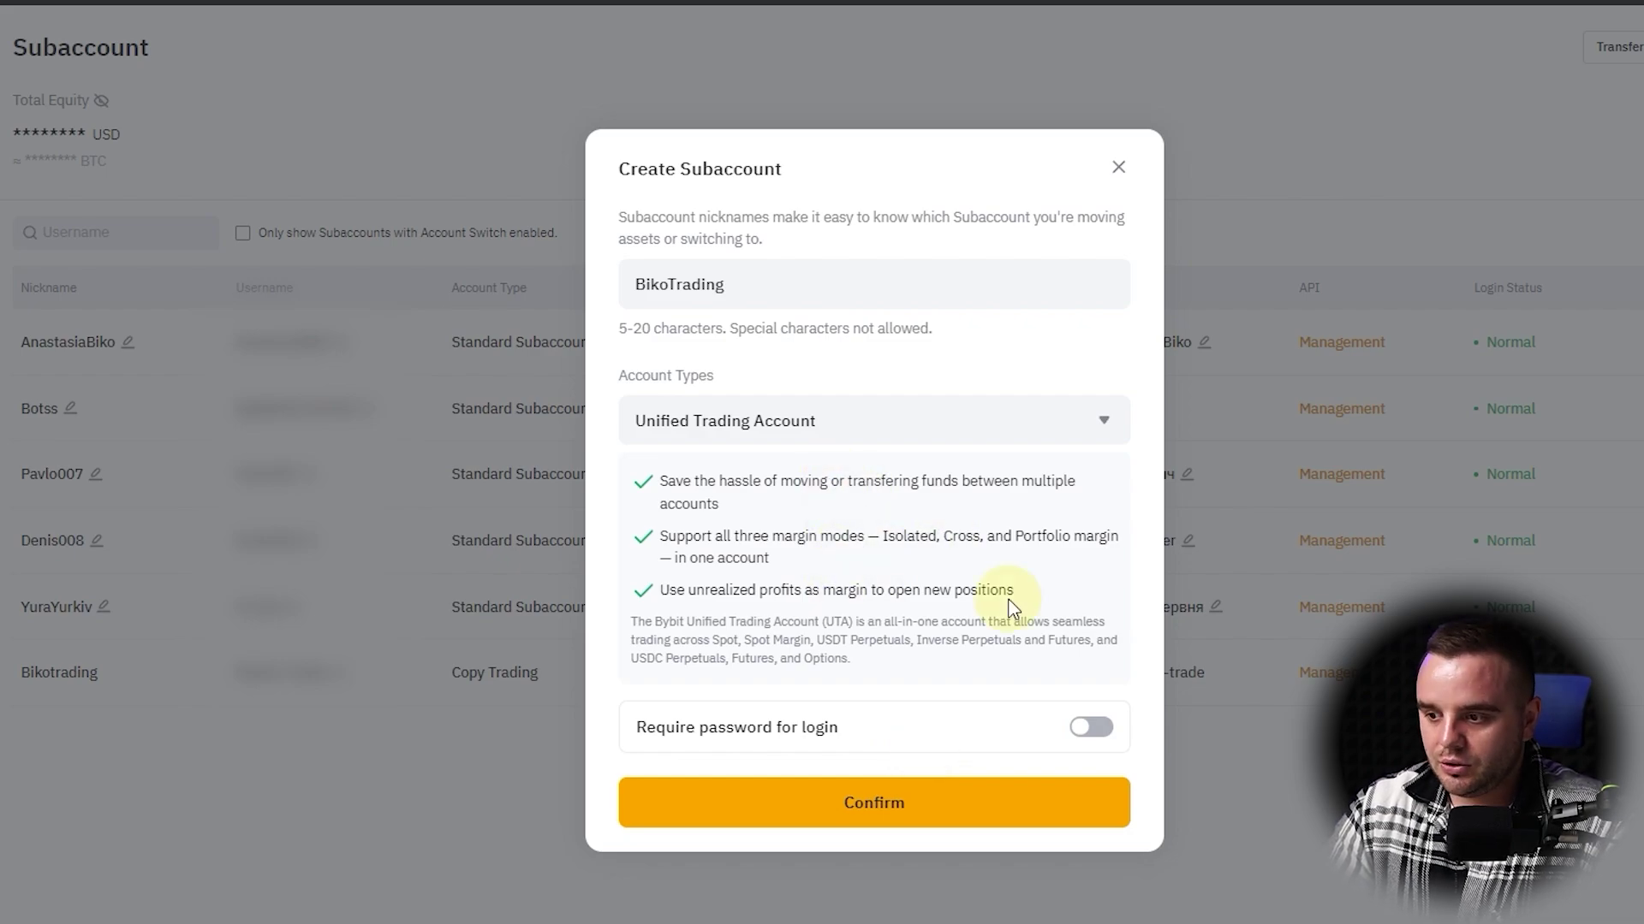
{"action": "left_click", "coordinate": [835, 822]}
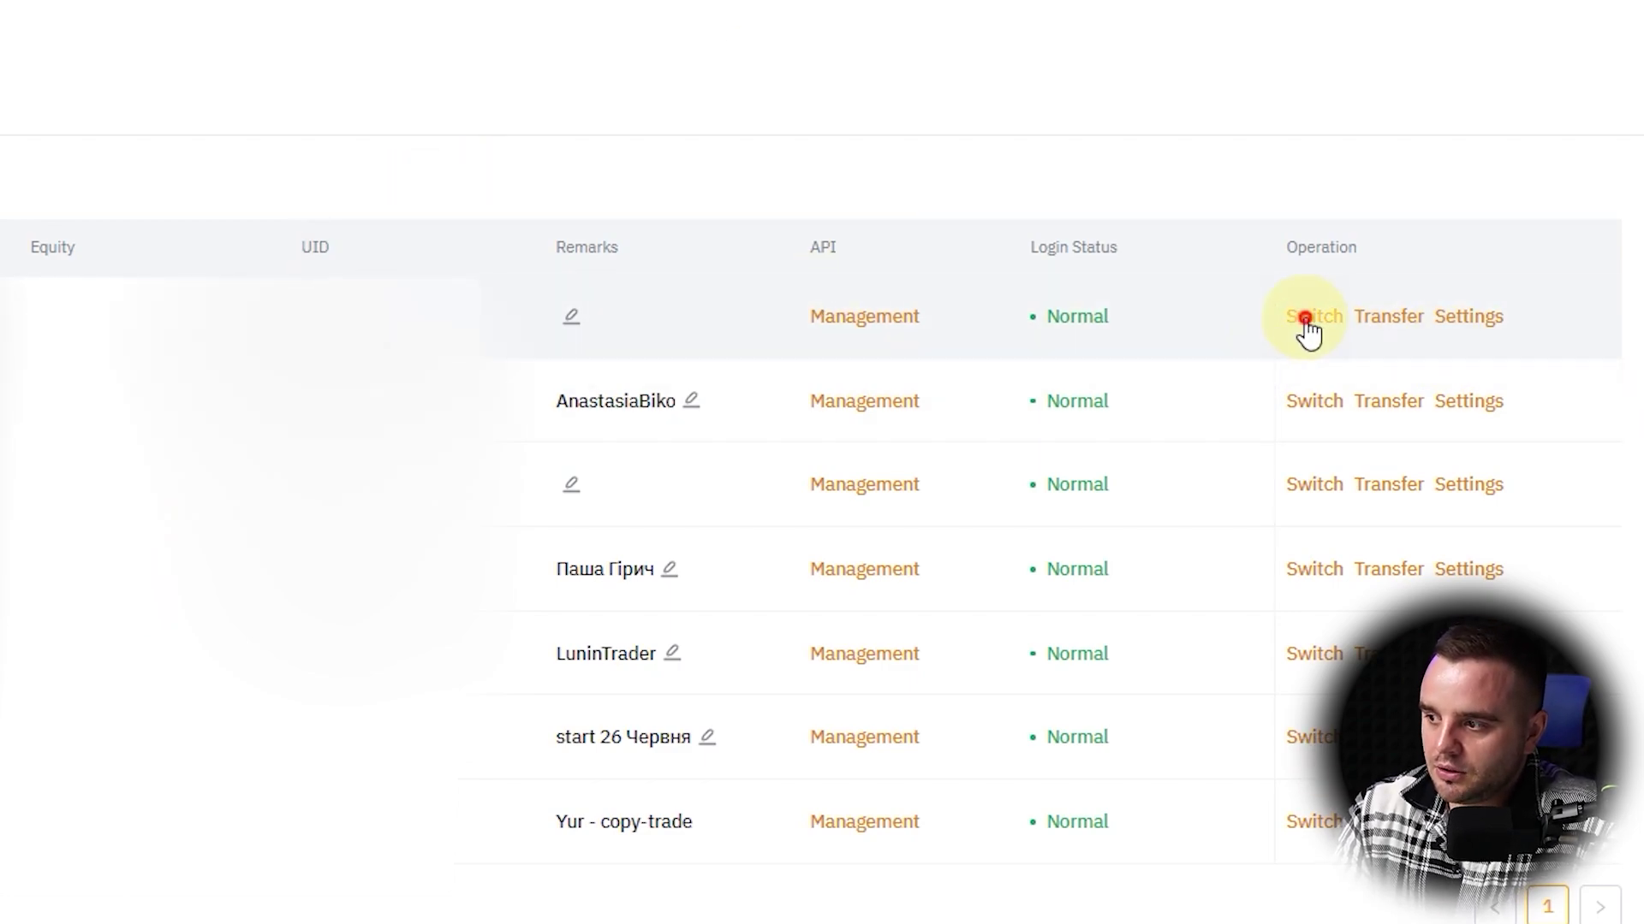
Step: Switch into the BikoTrading subaccount and view its Account & Security page
{"action": "left_click", "coordinate": [1310, 324]}
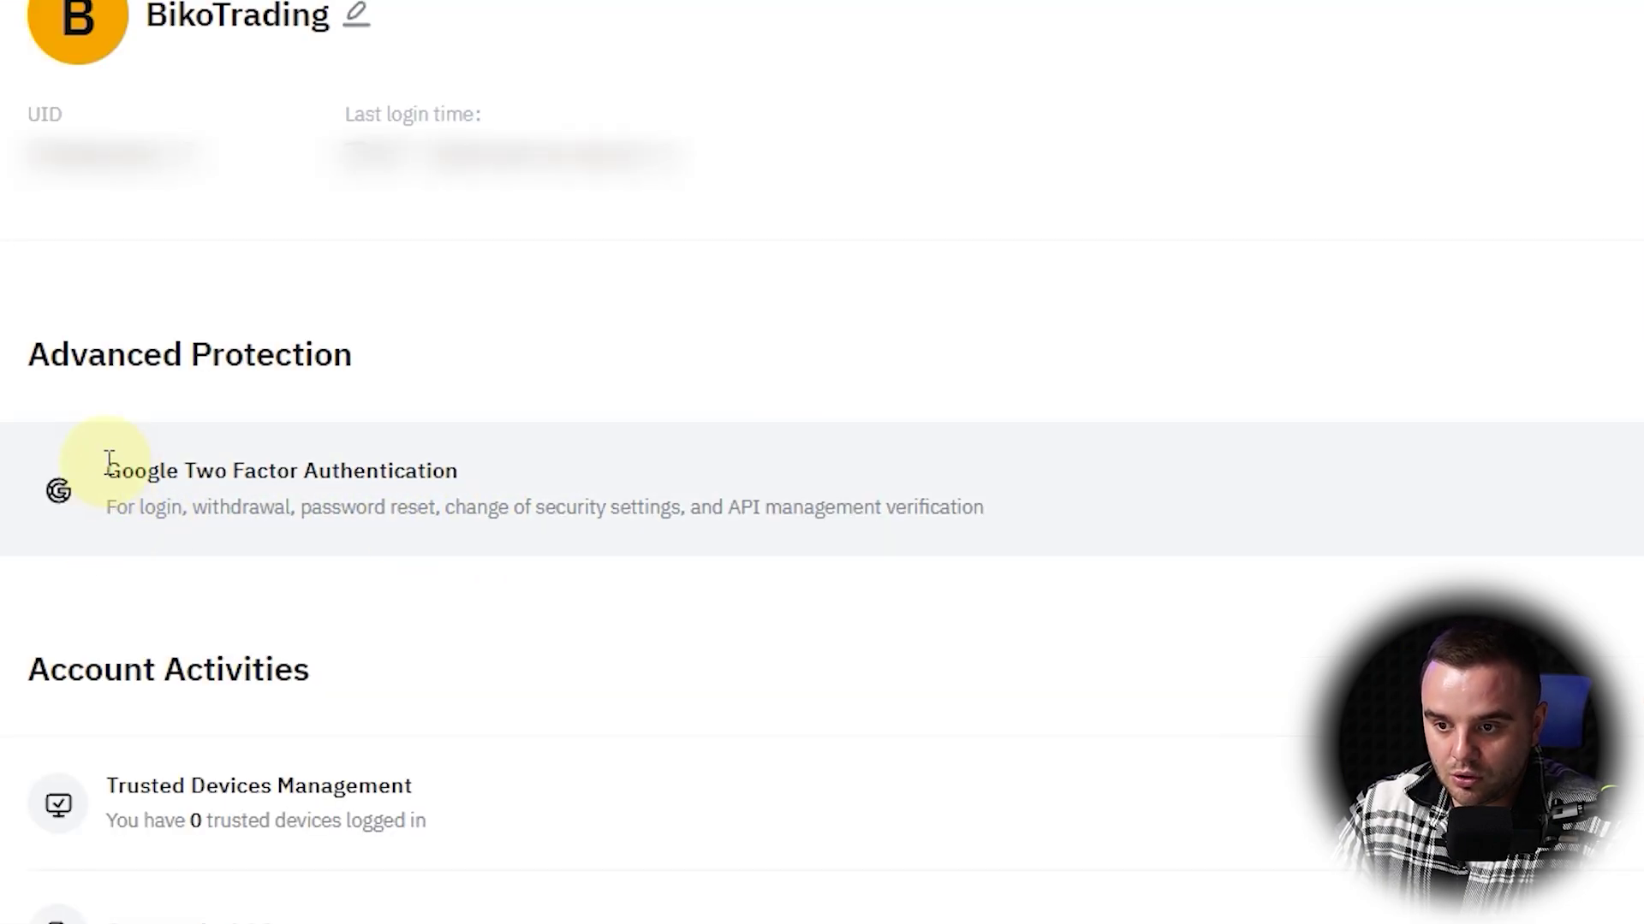
{"action": "left_click_drag", "start_coordinate": [107, 469], "coordinate": [572, 469]}
{"action": "left_click", "coordinate": [563, 467]}
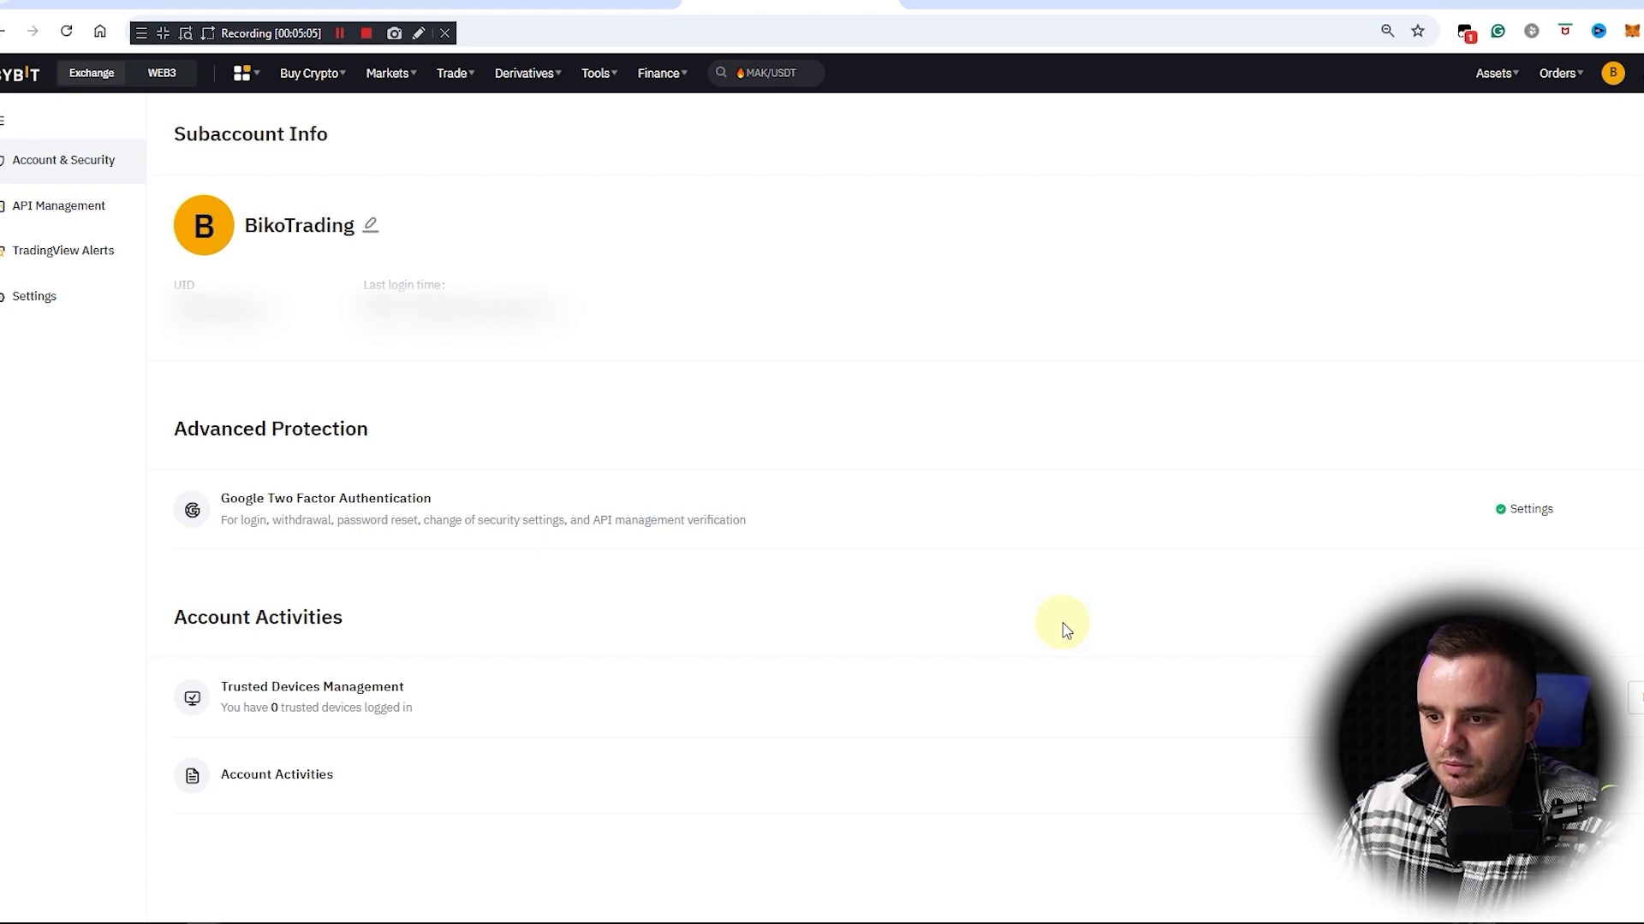
Step: Reveal the subaccount's hidden balances and open its Funding Account from Assets
{"action": "mouse_move", "coordinate": [1494, 73]}
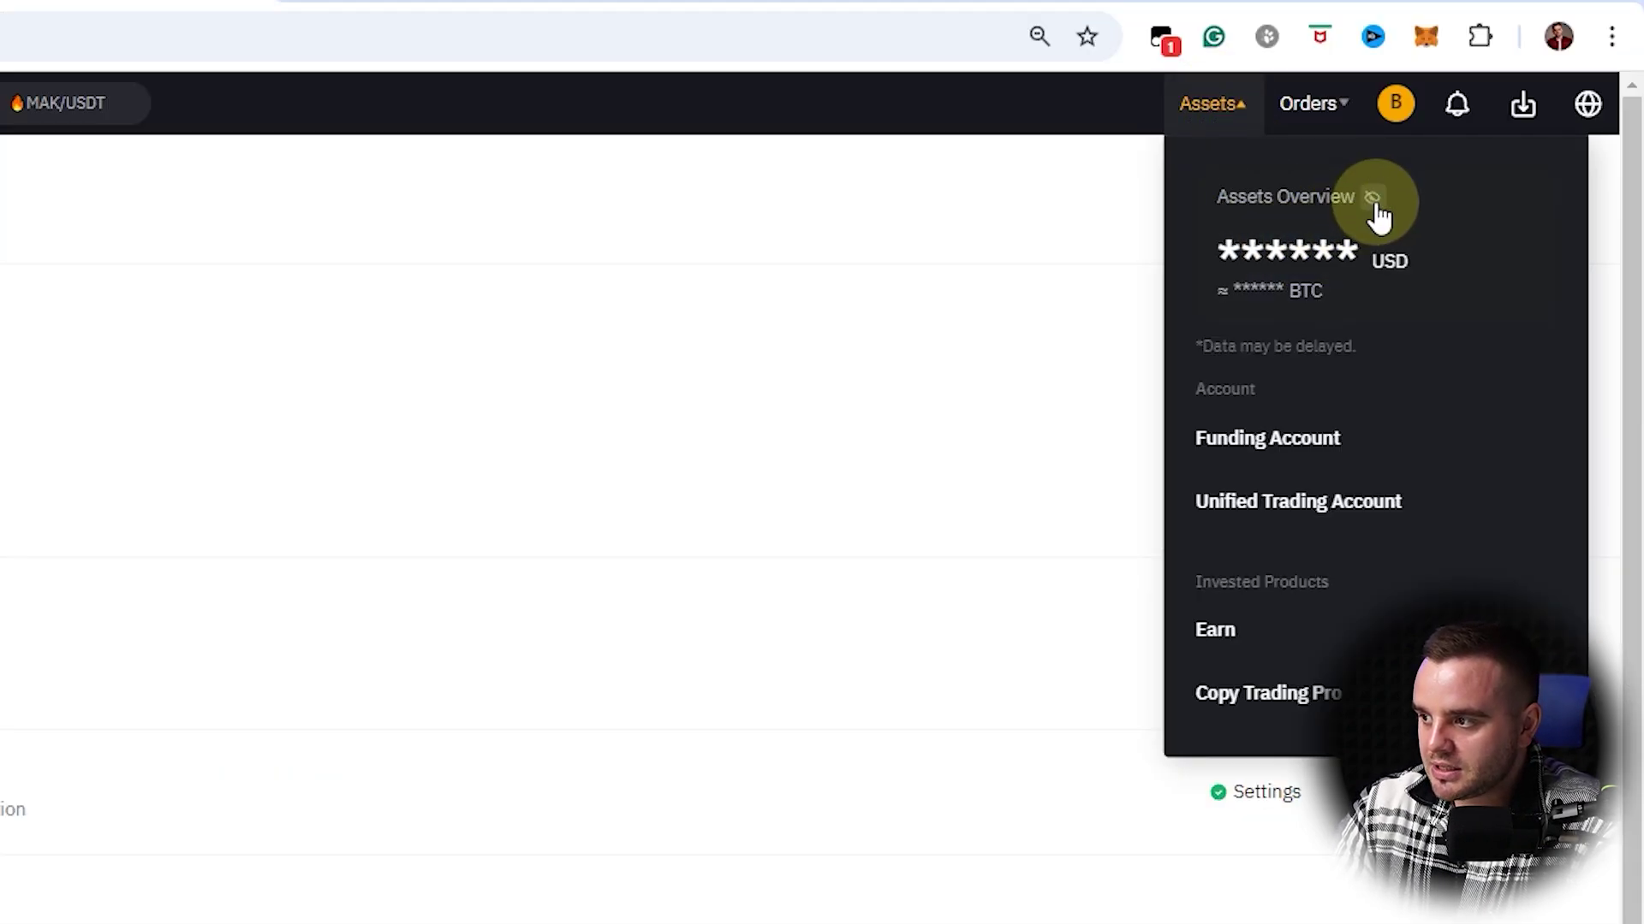
{"action": "left_click", "coordinate": [1374, 200]}
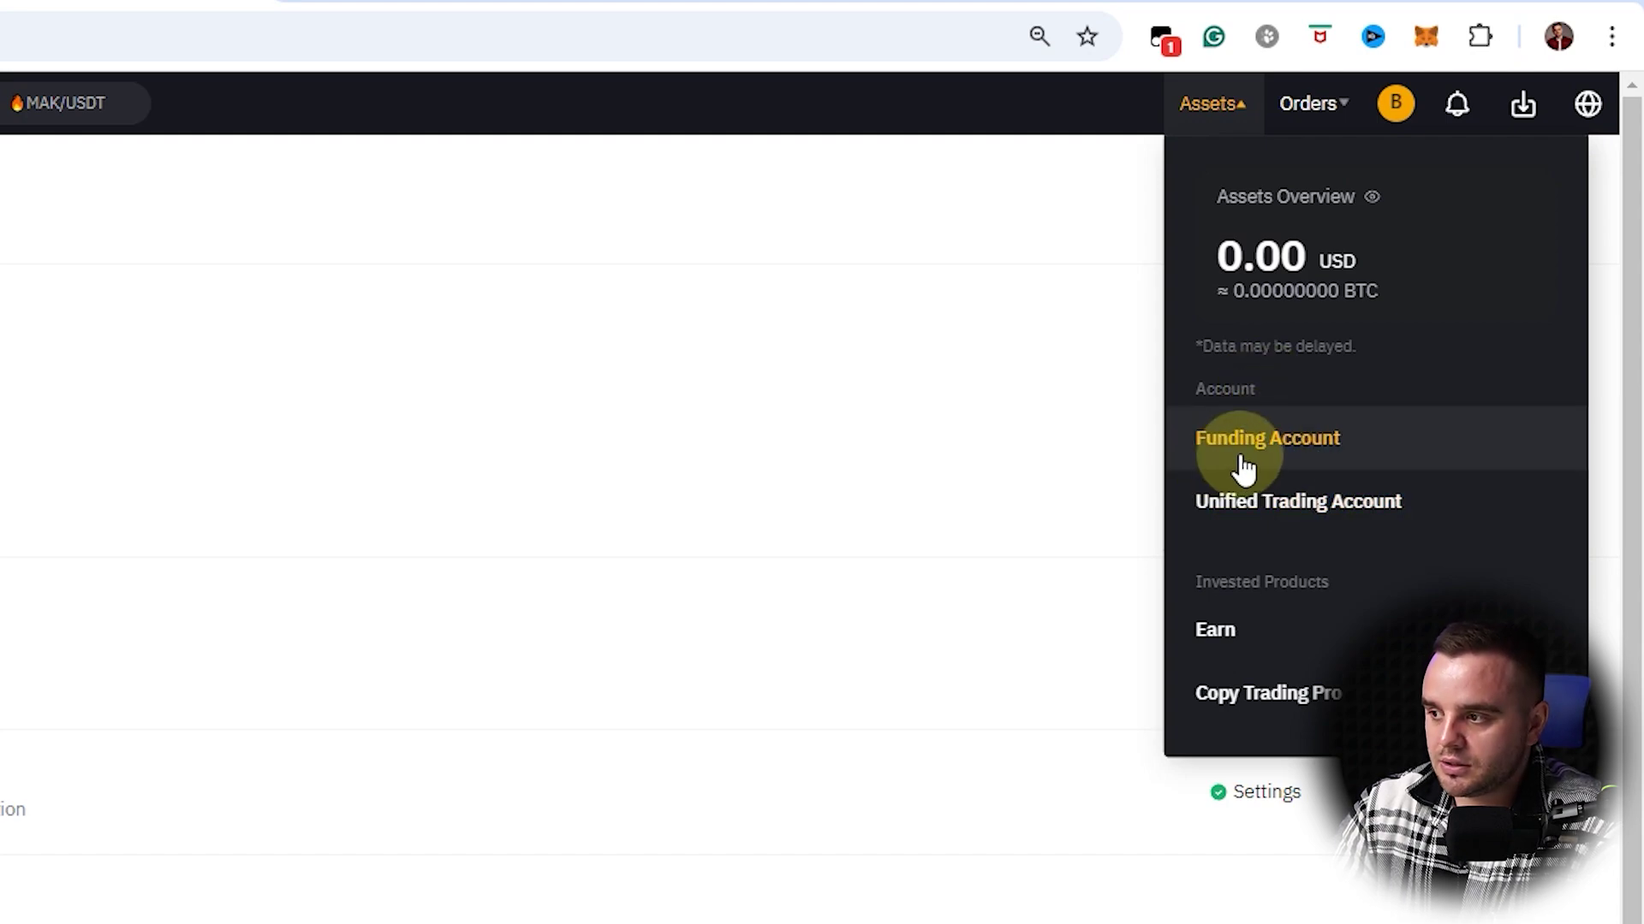
{"action": "left_click", "coordinate": [1318, 456]}
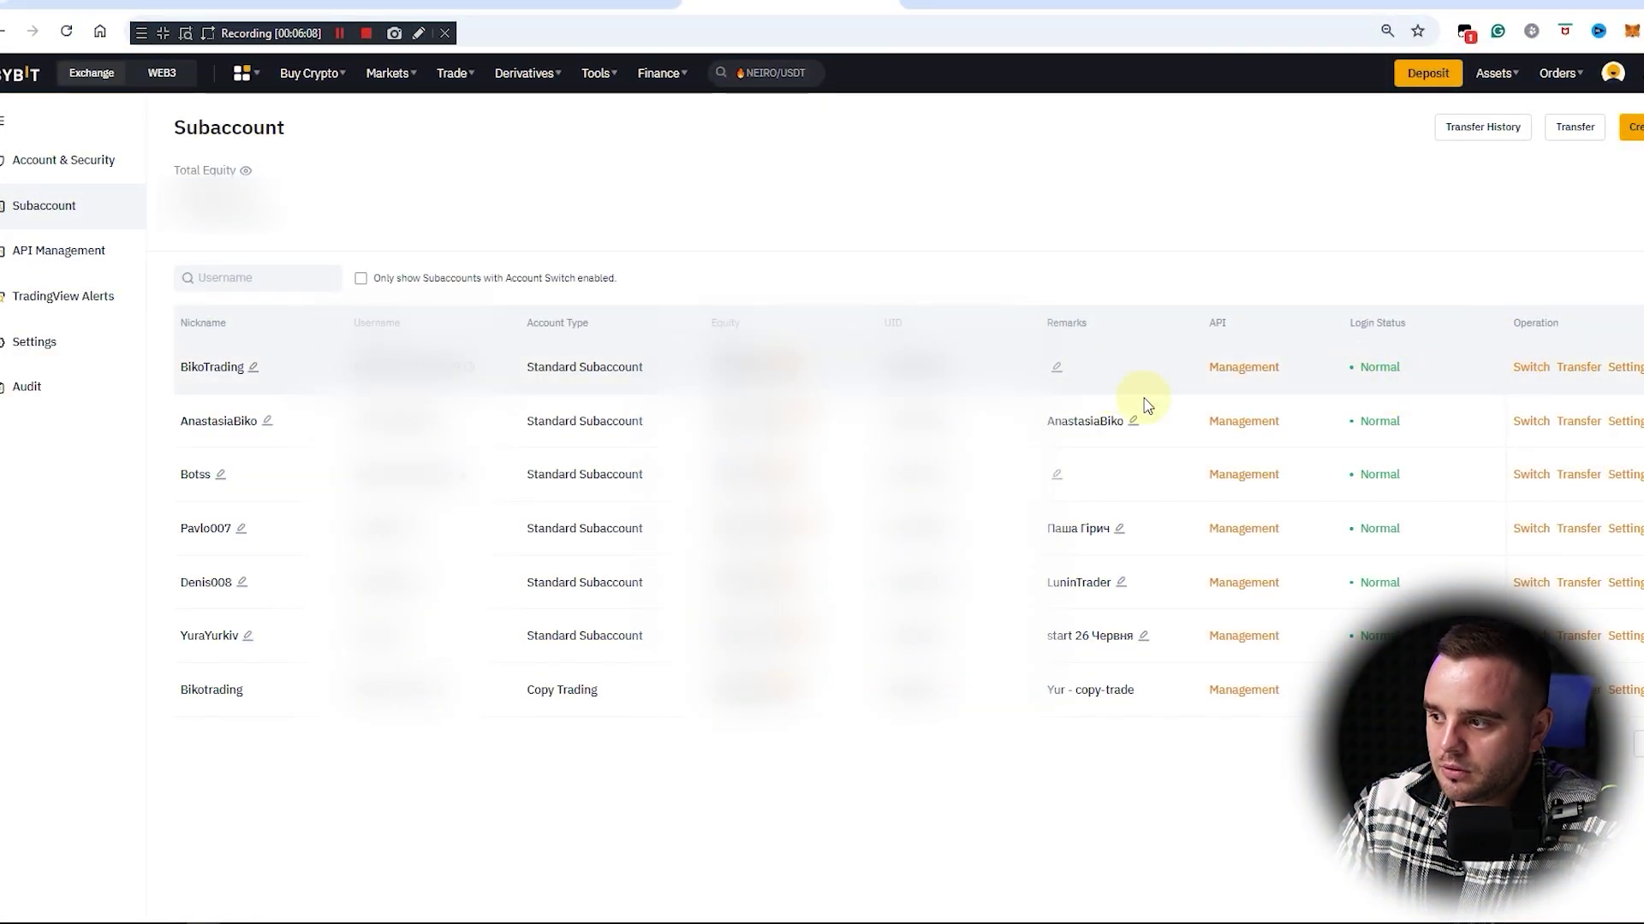
Step: Transfer 5 USDT from the main Derivatives wallet to BikoTrading's Funding account
{"action": "left_click", "coordinate": [1578, 368]}
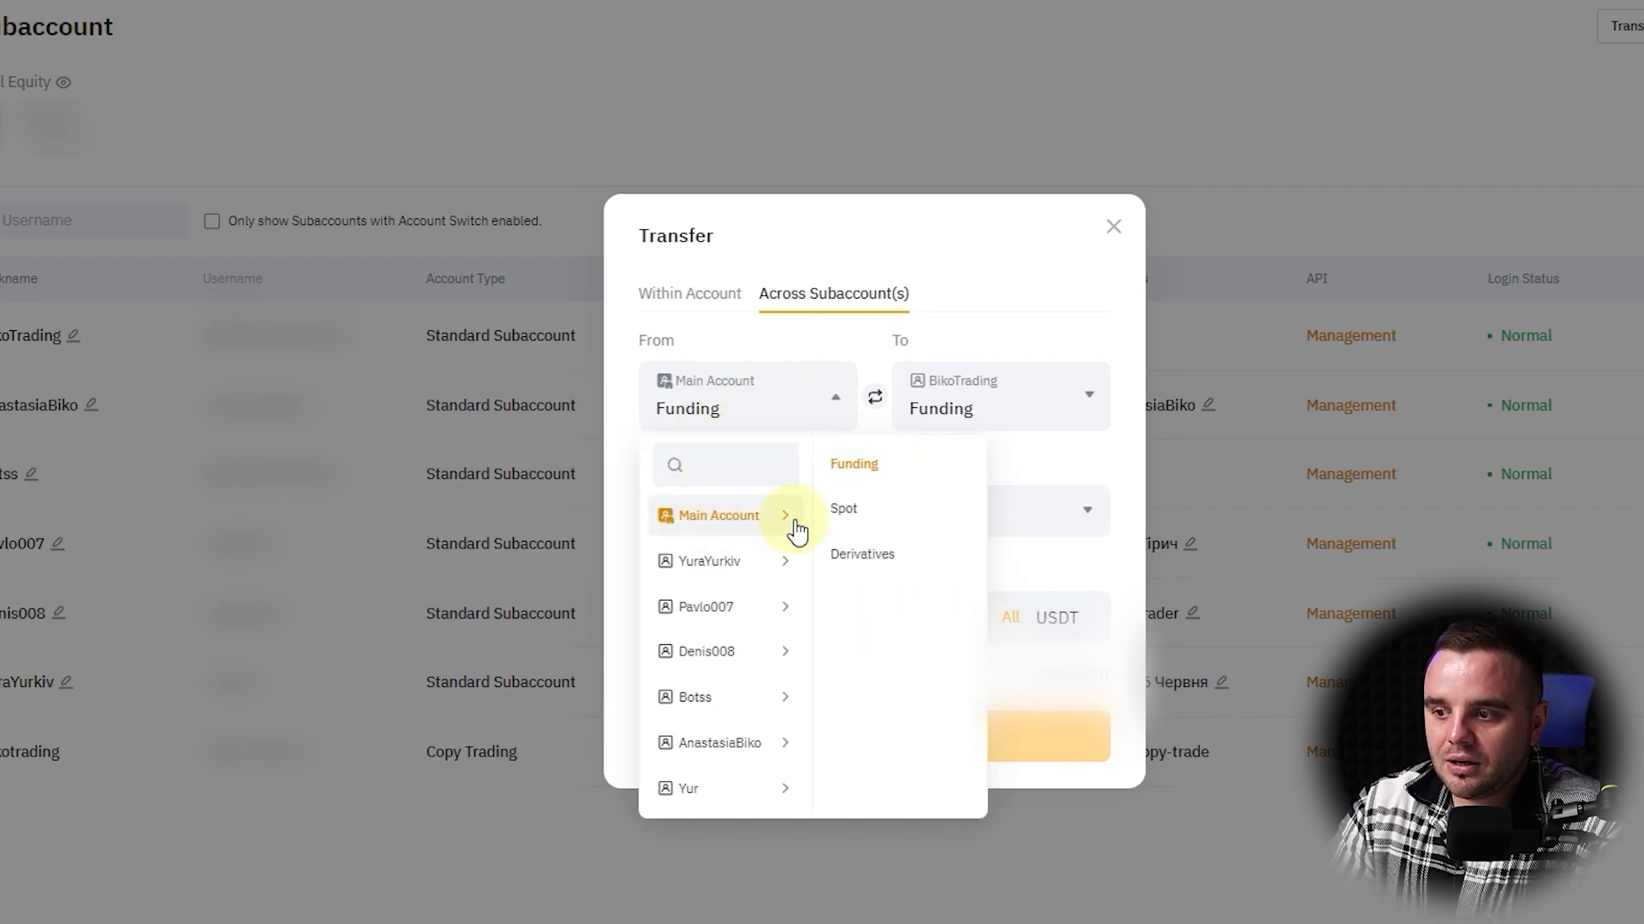
{"action": "left_click", "coordinate": [850, 512]}
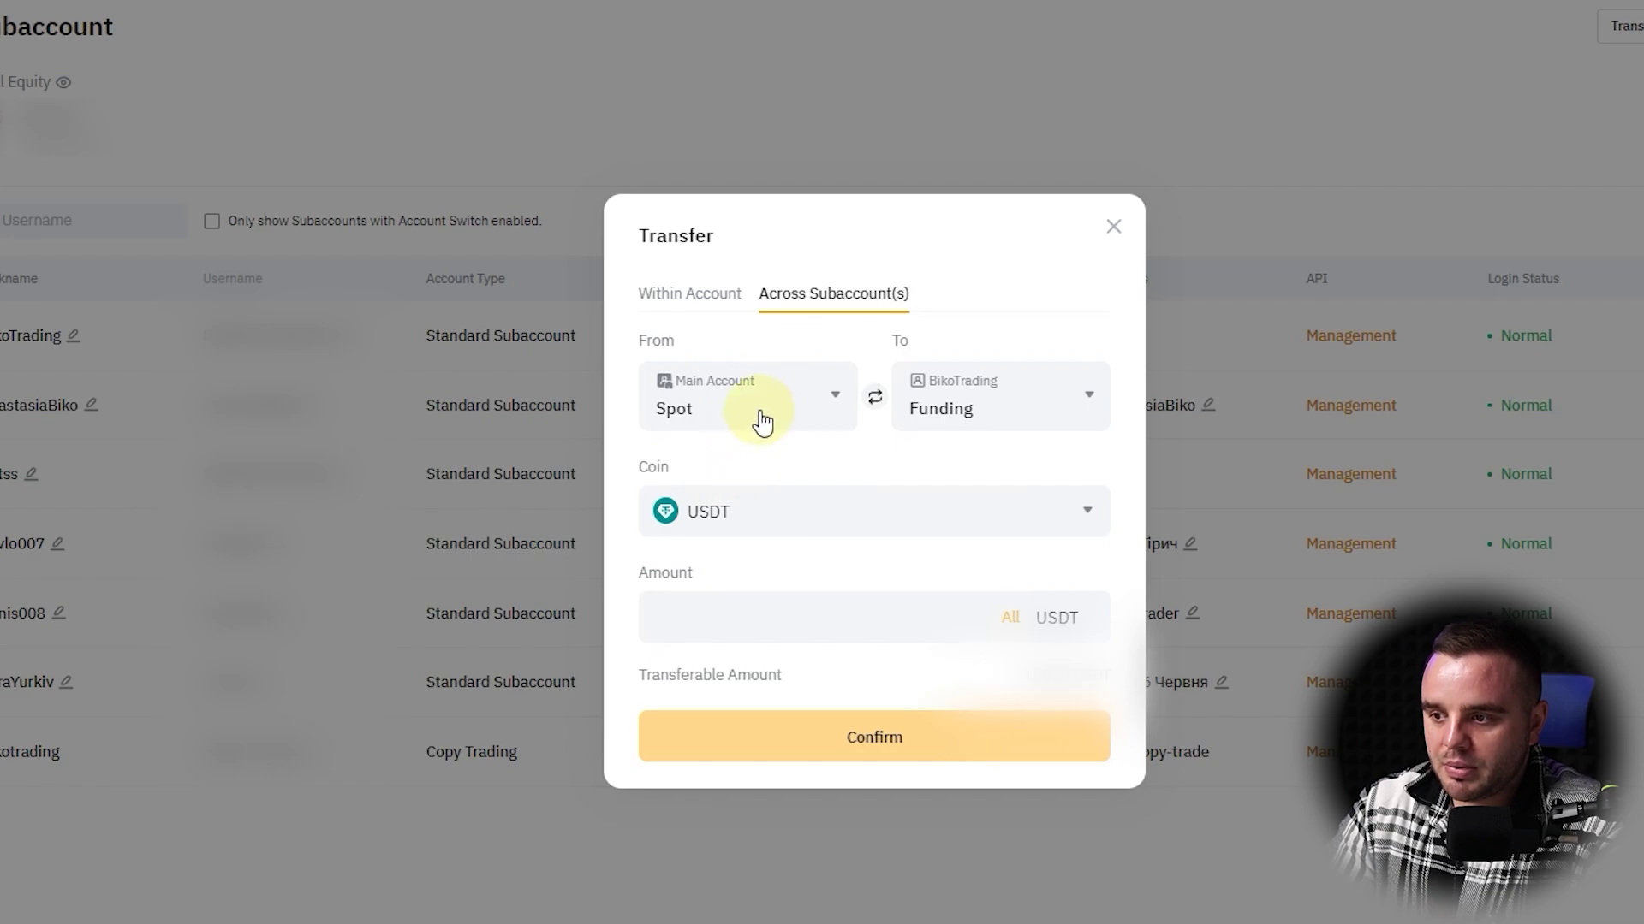
{"action": "left_click", "coordinate": [762, 422]}
{"action": "left_click", "coordinate": [865, 557]}
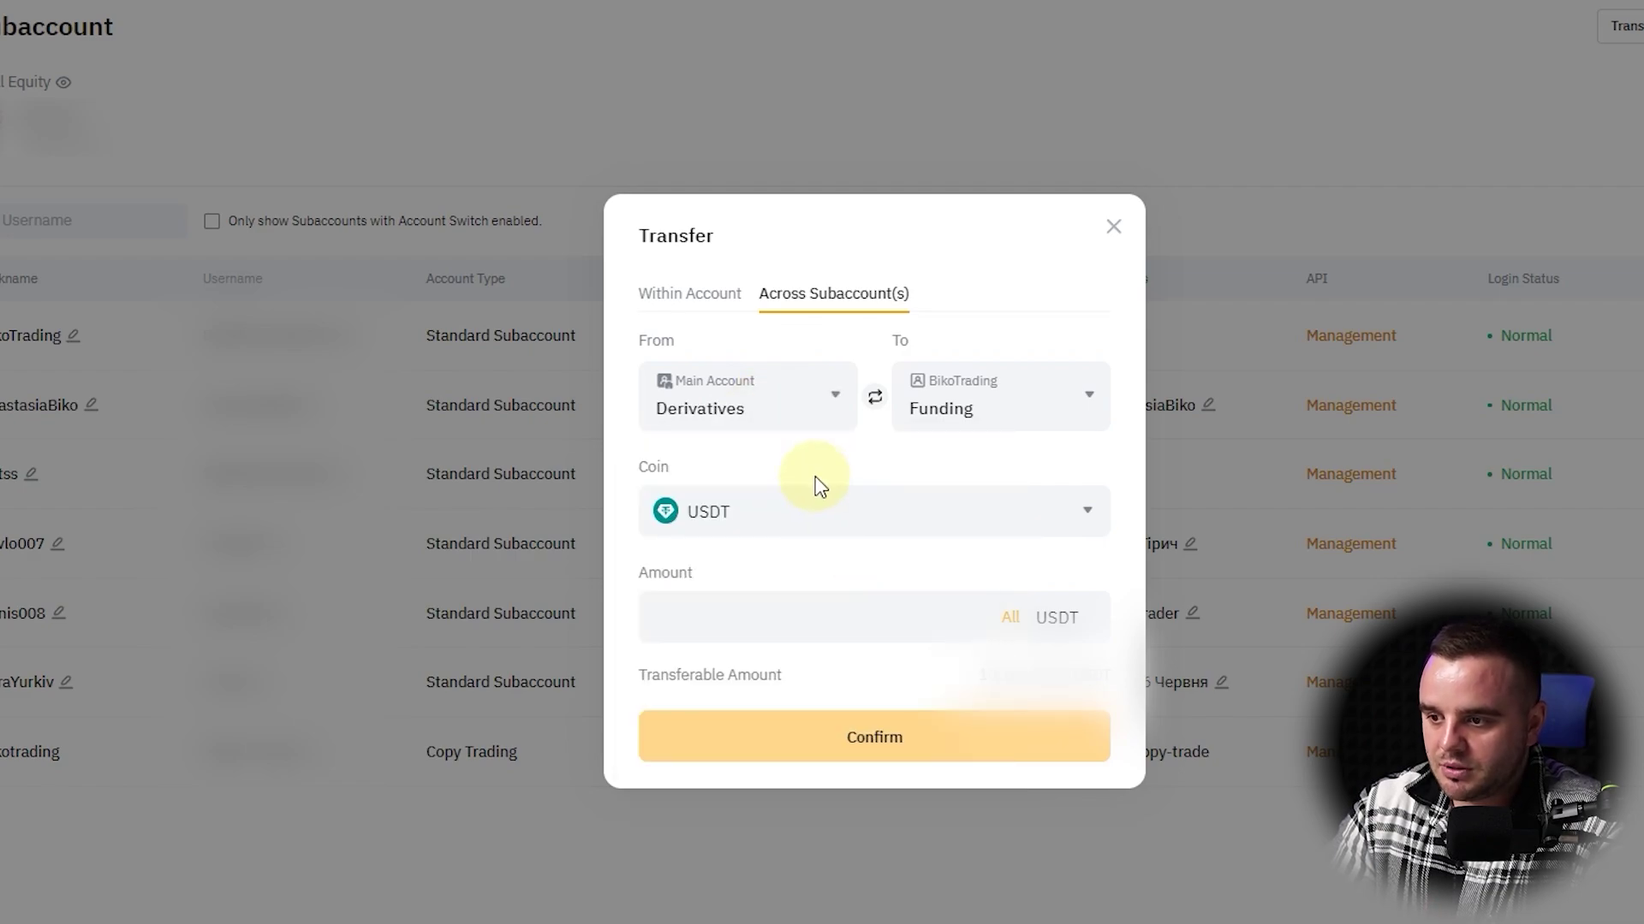
{"action": "left_click", "coordinate": [744, 609]}
{"action": "type", "text": "5"}
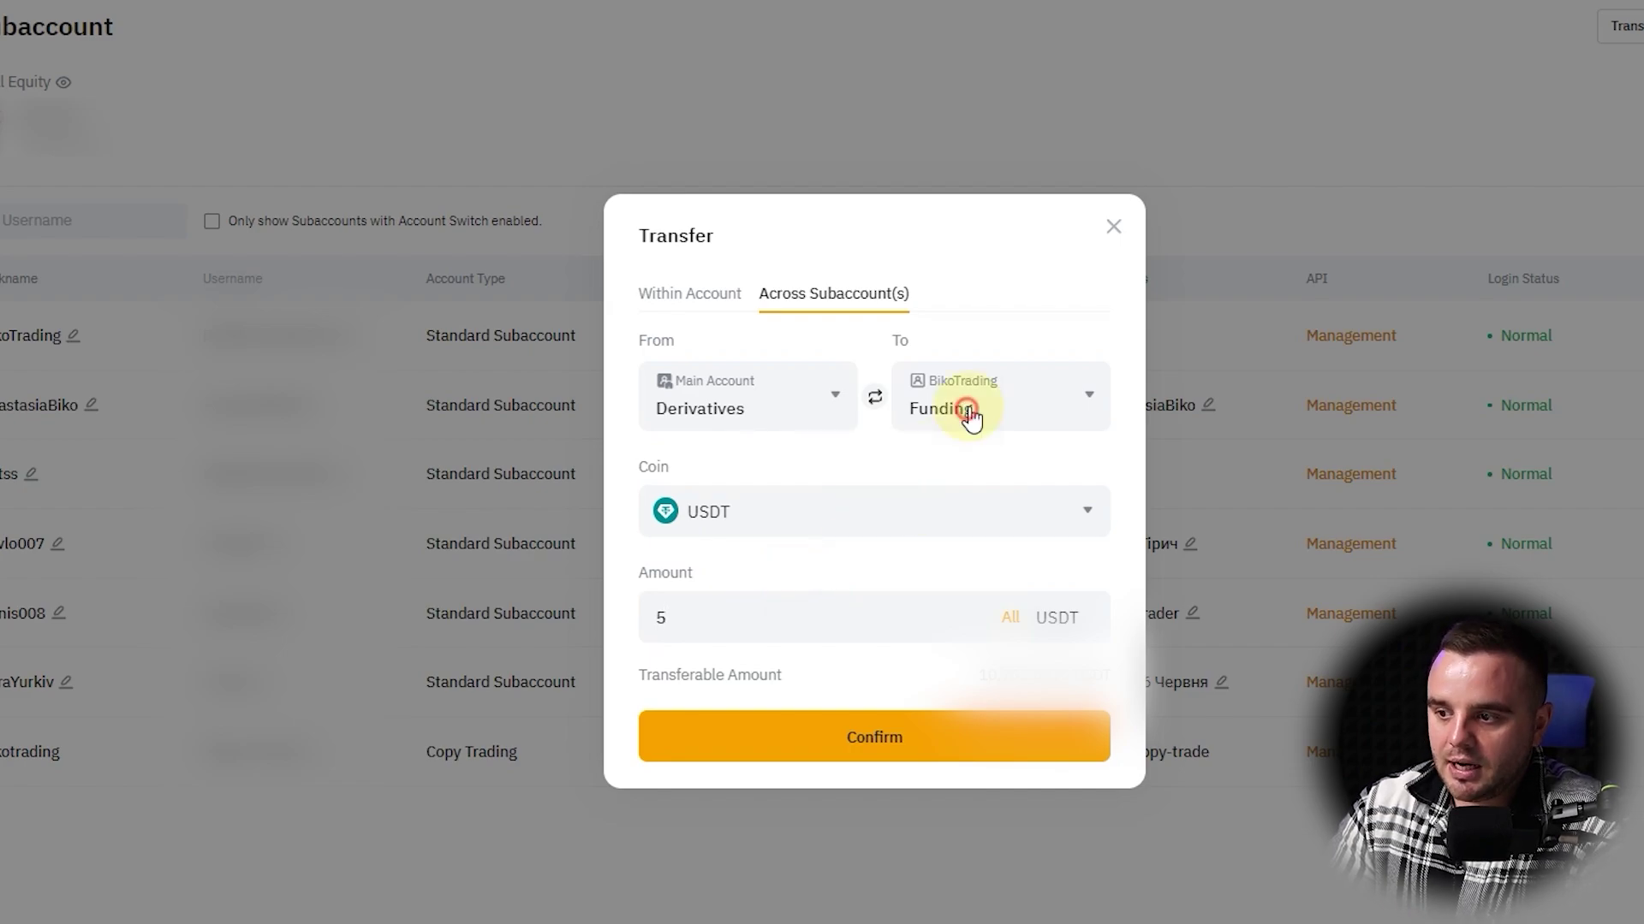
{"action": "left_click", "coordinate": [970, 412]}
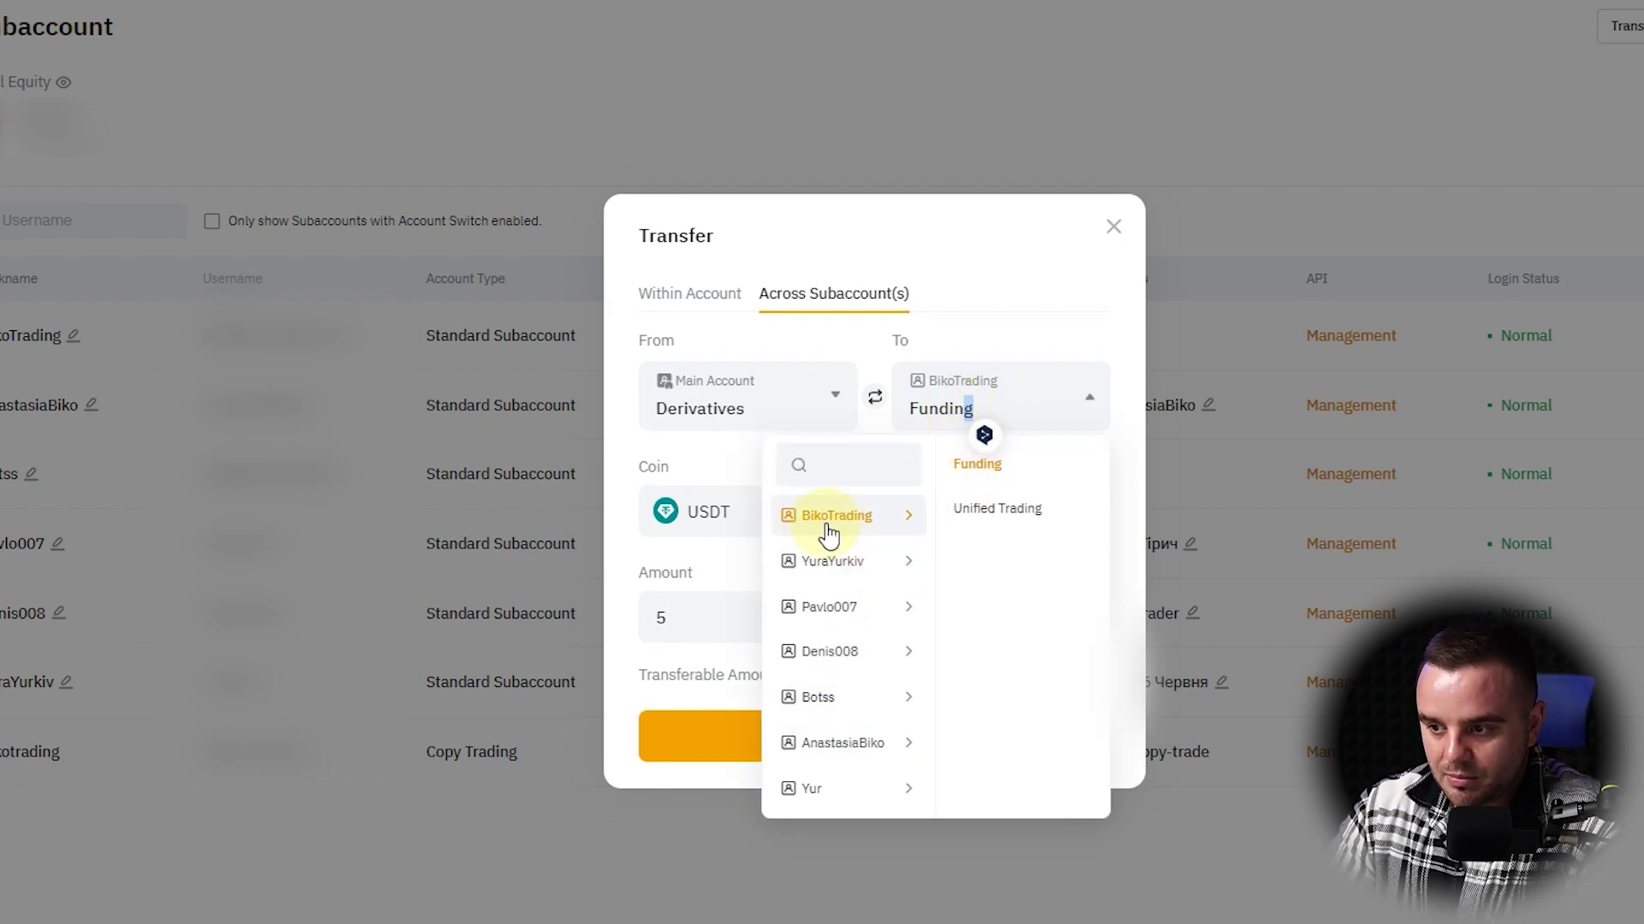
{"action": "left_click", "coordinate": [978, 471]}
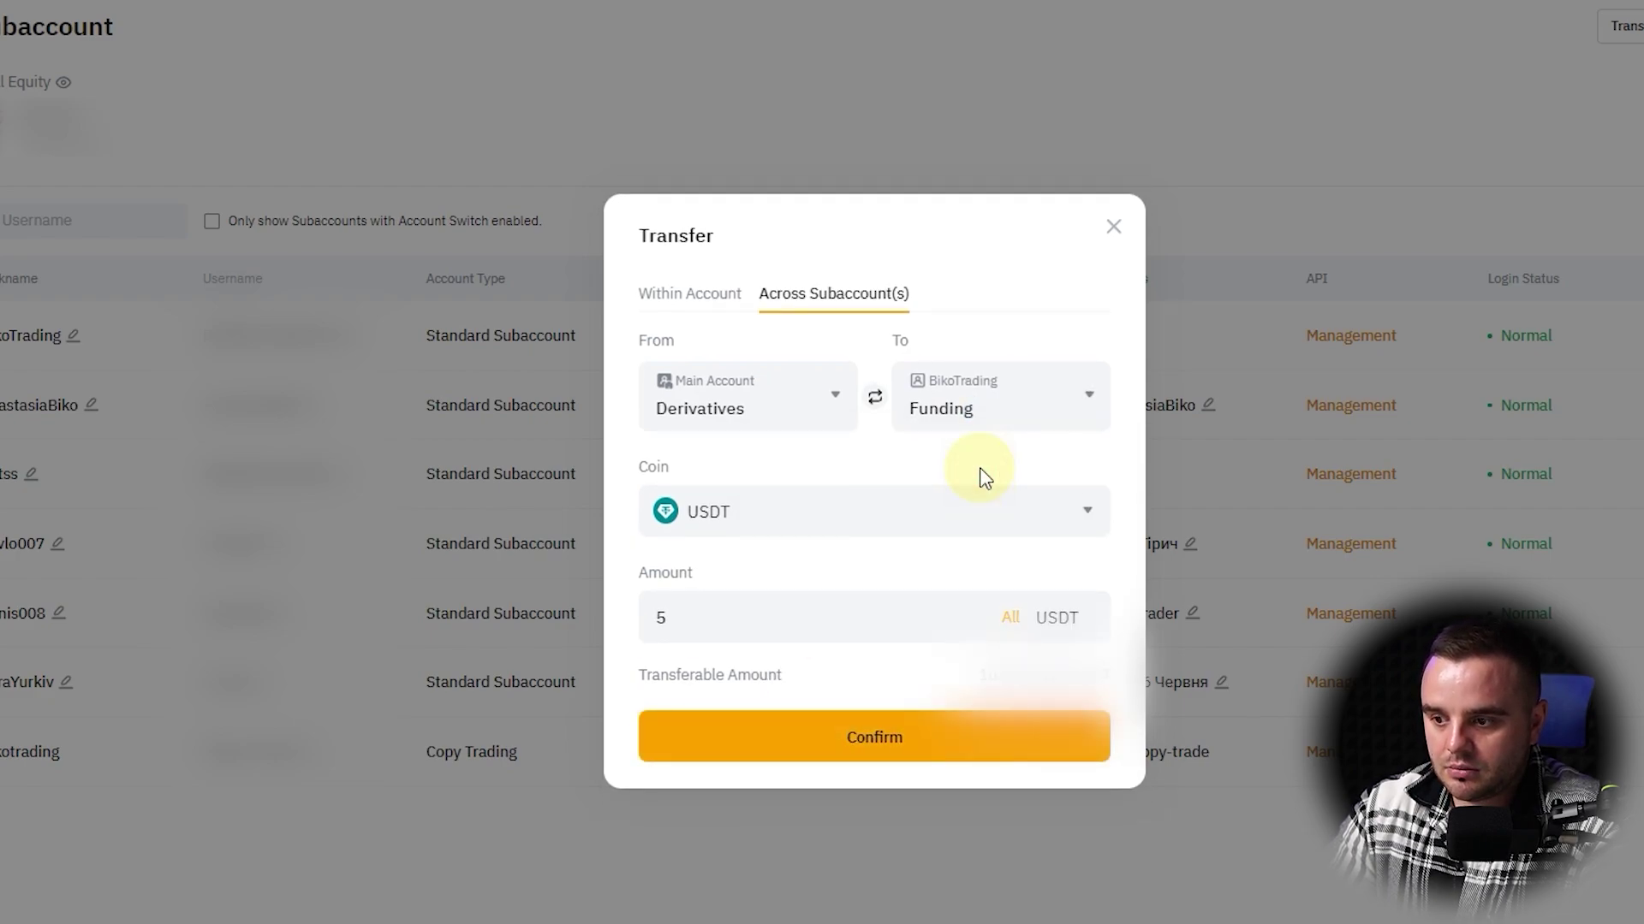
{"action": "left_click", "coordinate": [842, 741]}
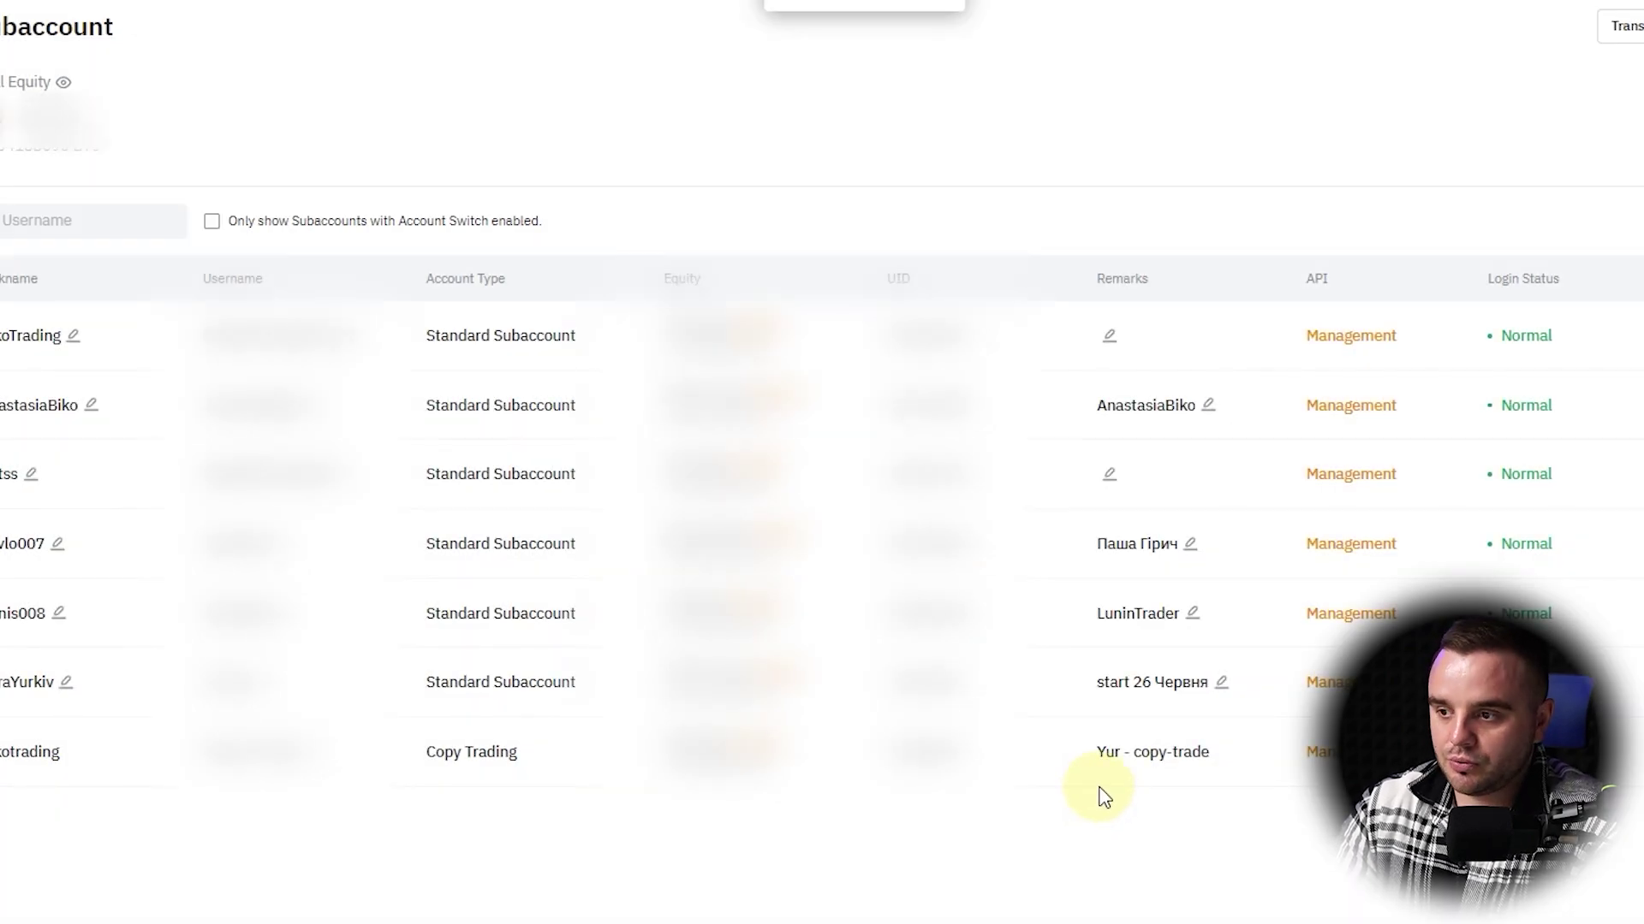
{"action": "left_click", "coordinate": [419, 39]}
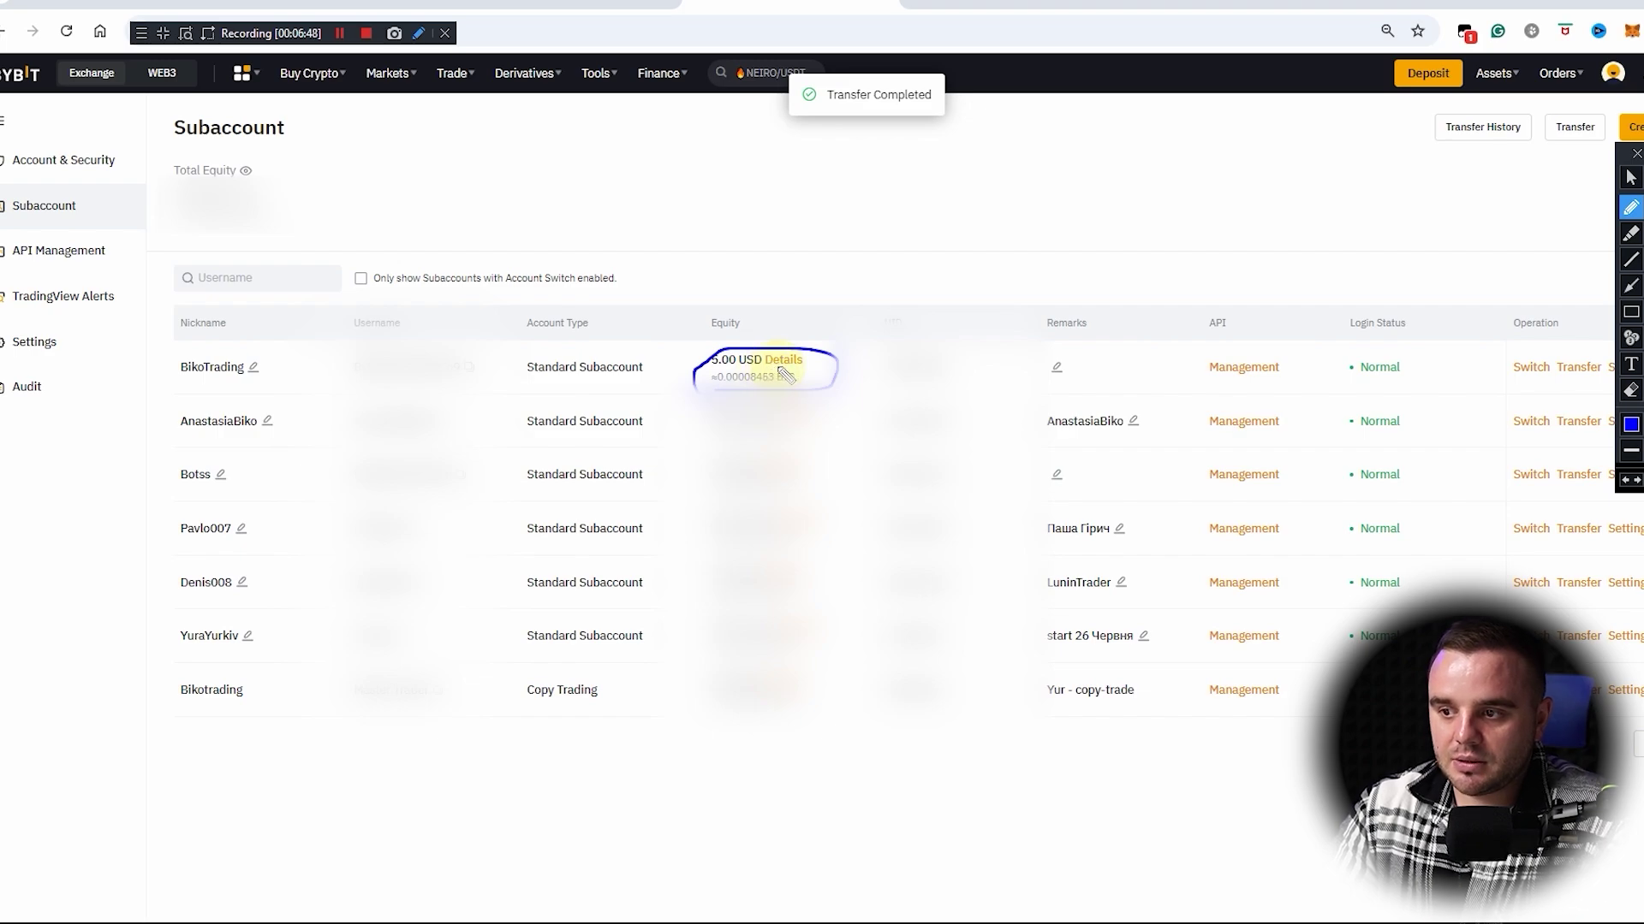
Step: Check BikoTrading's balance details and open its settings options
{"action": "key", "text": "Escape"}
{"action": "mouse_move", "coordinate": [788, 368]}
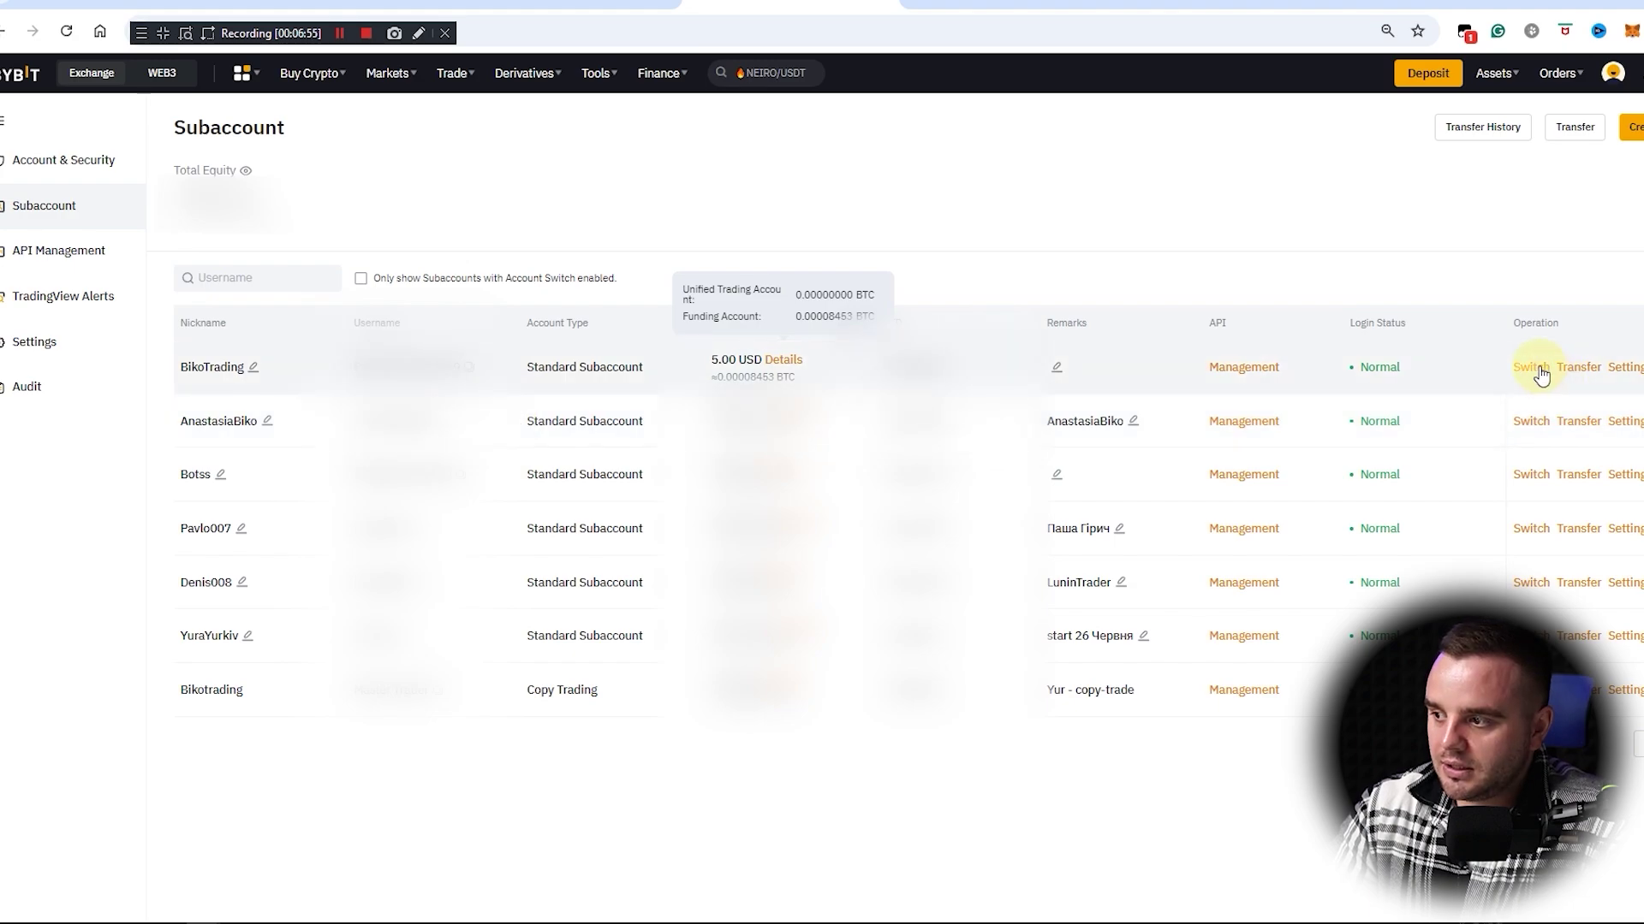
{"action": "left_click", "coordinate": [1630, 369]}
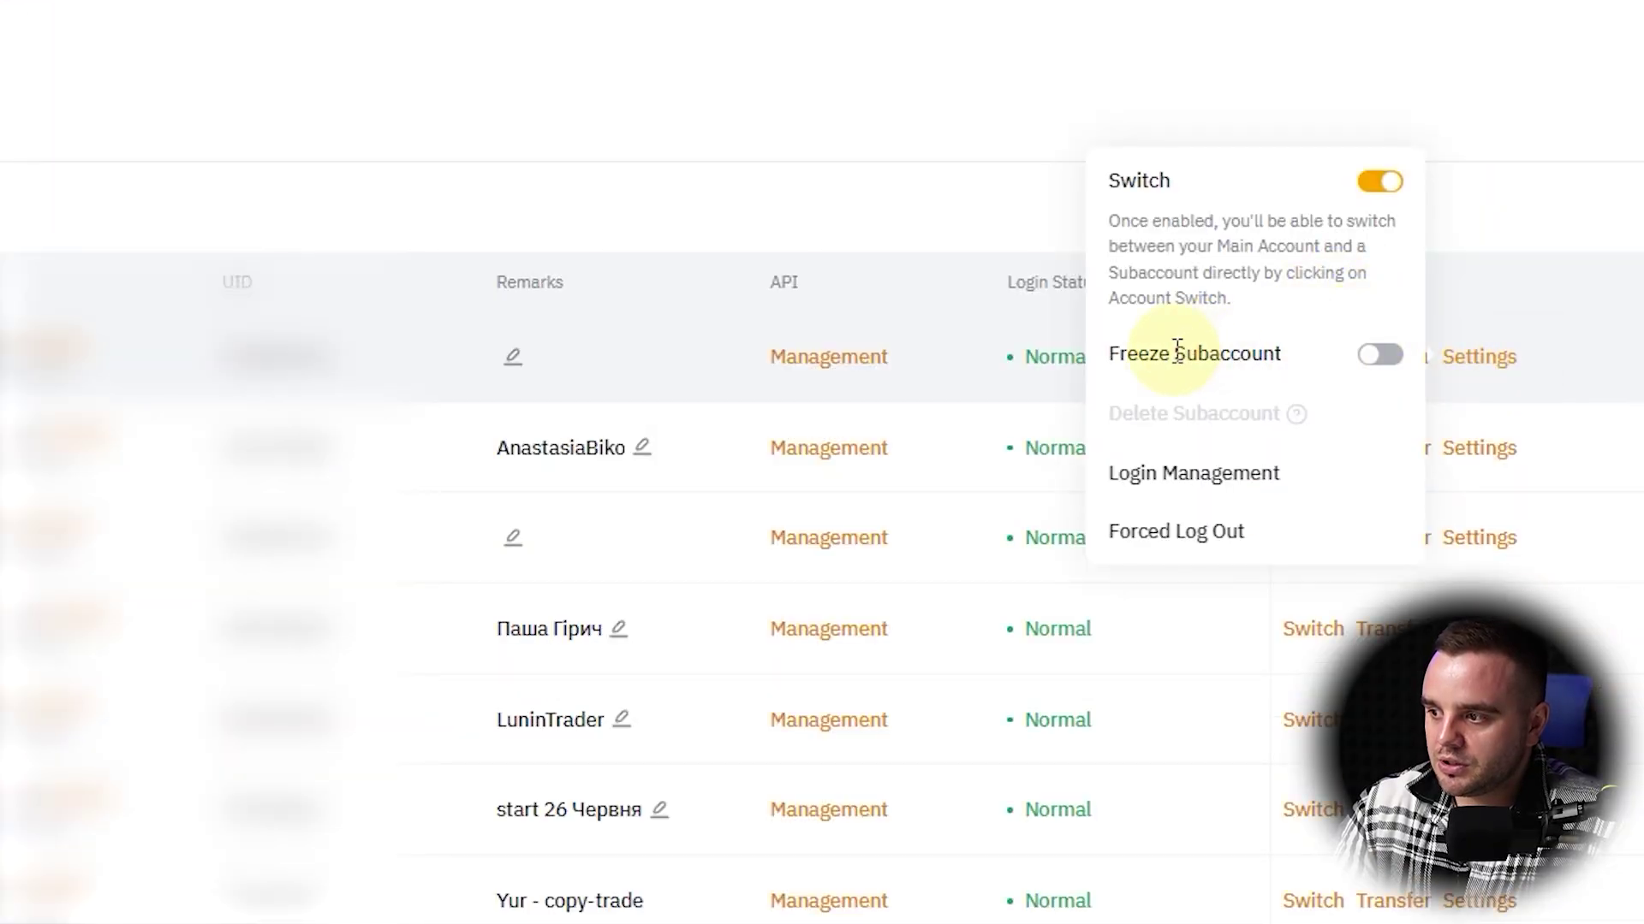
Step: Toggle Freeze Subaccount for BikoTrading, then bring the ATAS chart window forward
{"action": "left_click", "coordinate": [1378, 356]}
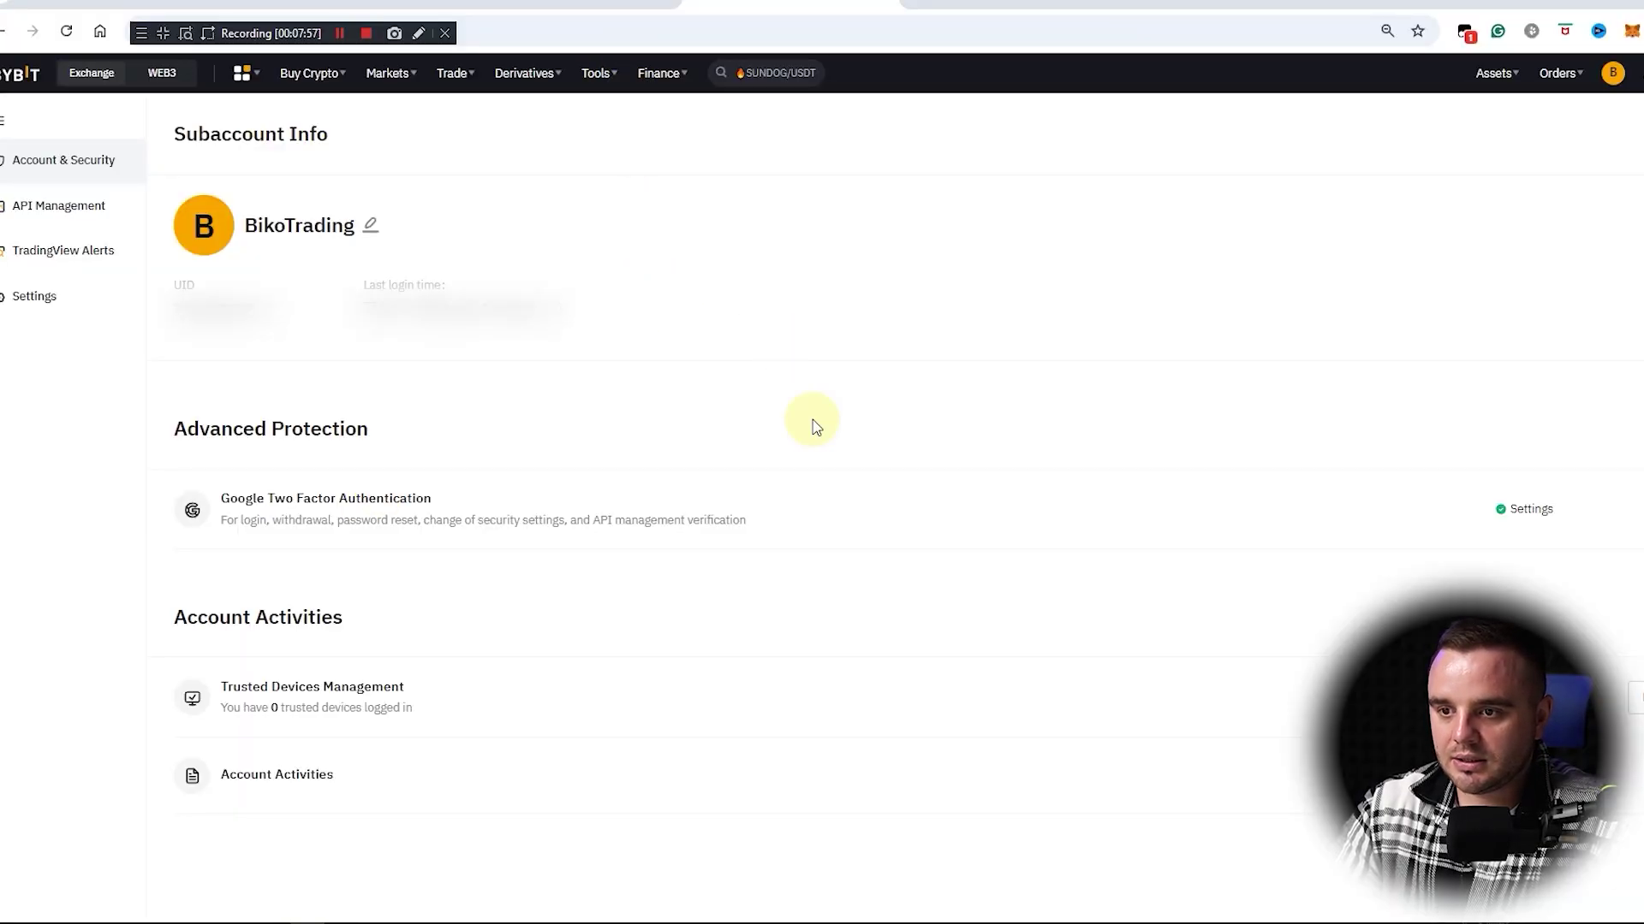
{"action": "key", "text": "alt+Tab"}
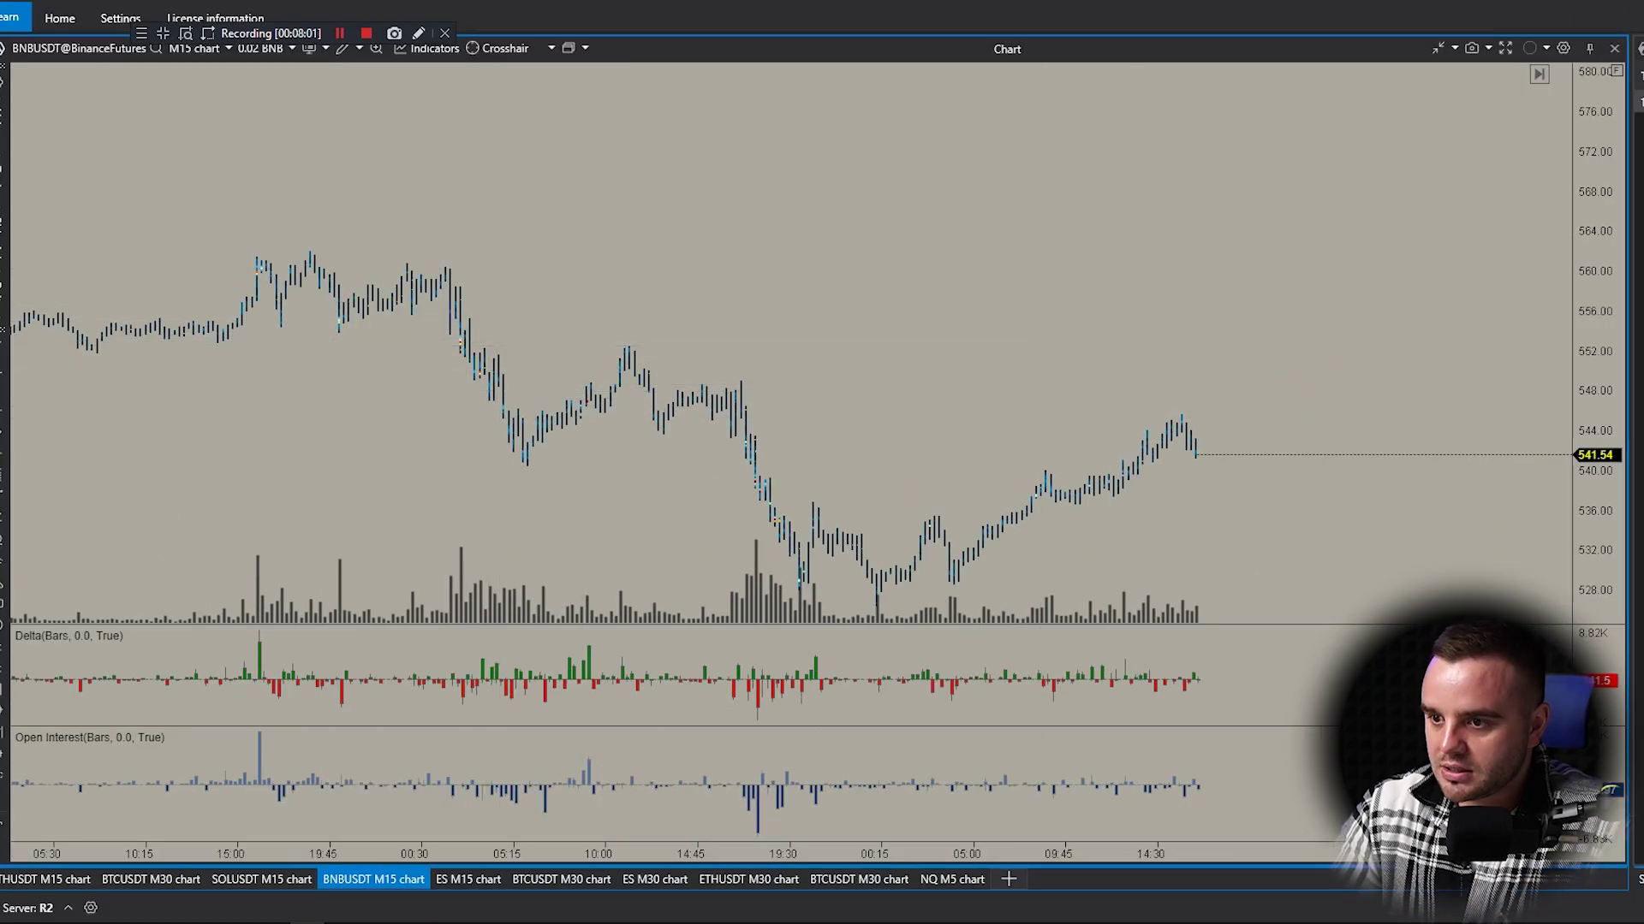
Step: Return to Bybit and open BikoTrading's API Management page, which has no API keys
{"action": "key", "text": "alt+Tab"}
{"action": "left_click", "coordinate": [74, 212]}
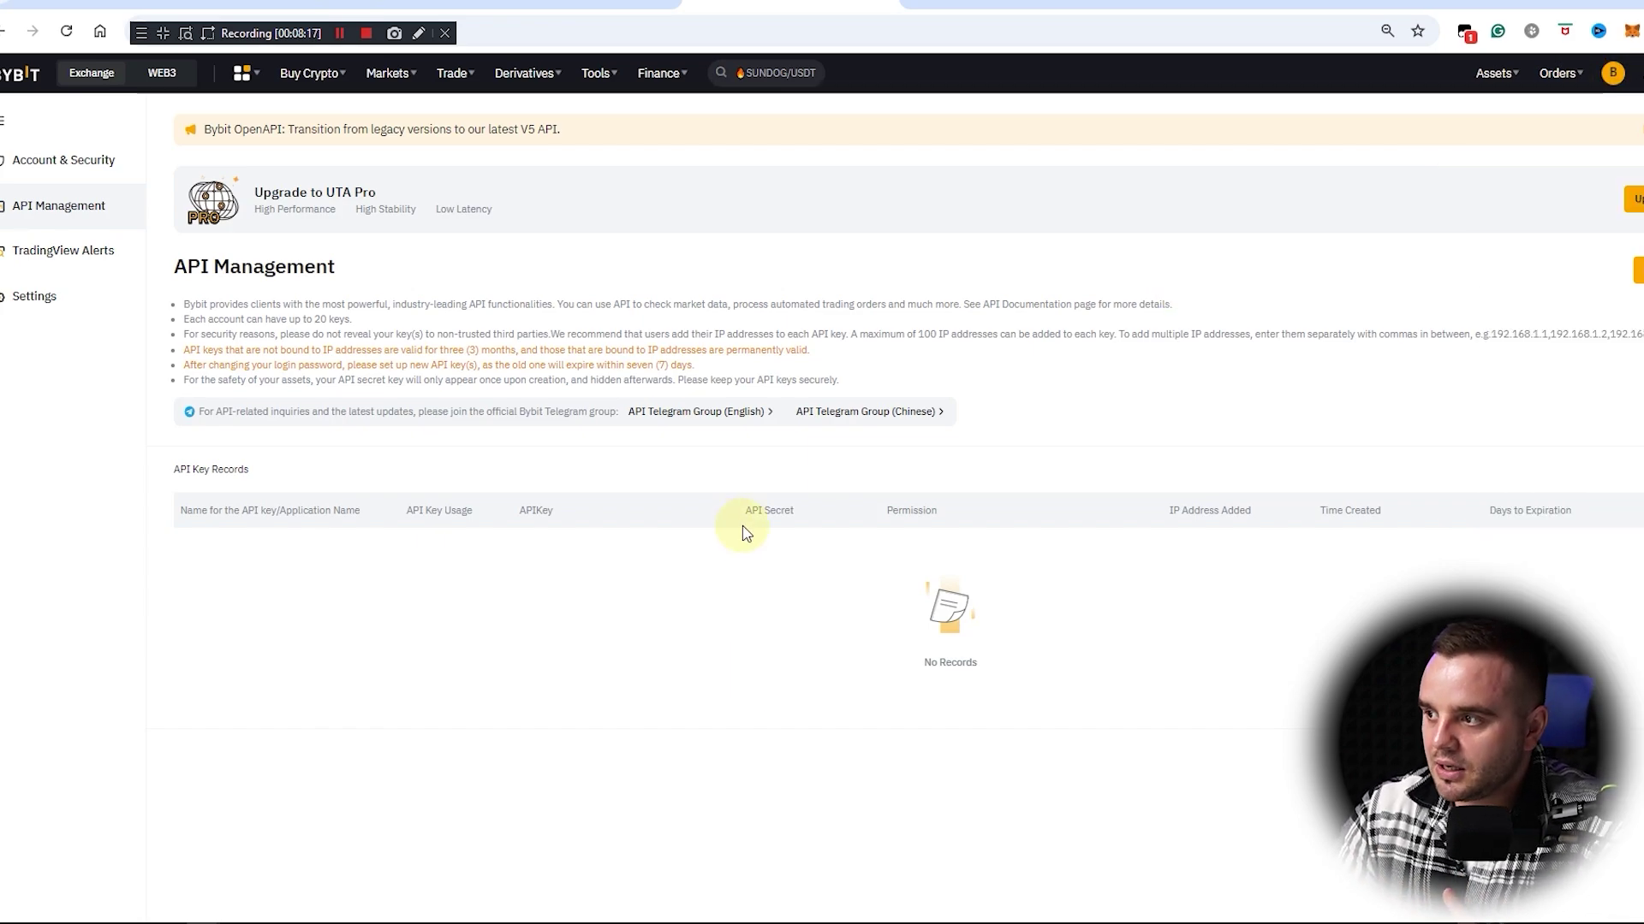
Step: Switch back to the Main Account via Account Switch and open its Subaccount list
{"action": "mouse_move", "coordinate": [1613, 73]}
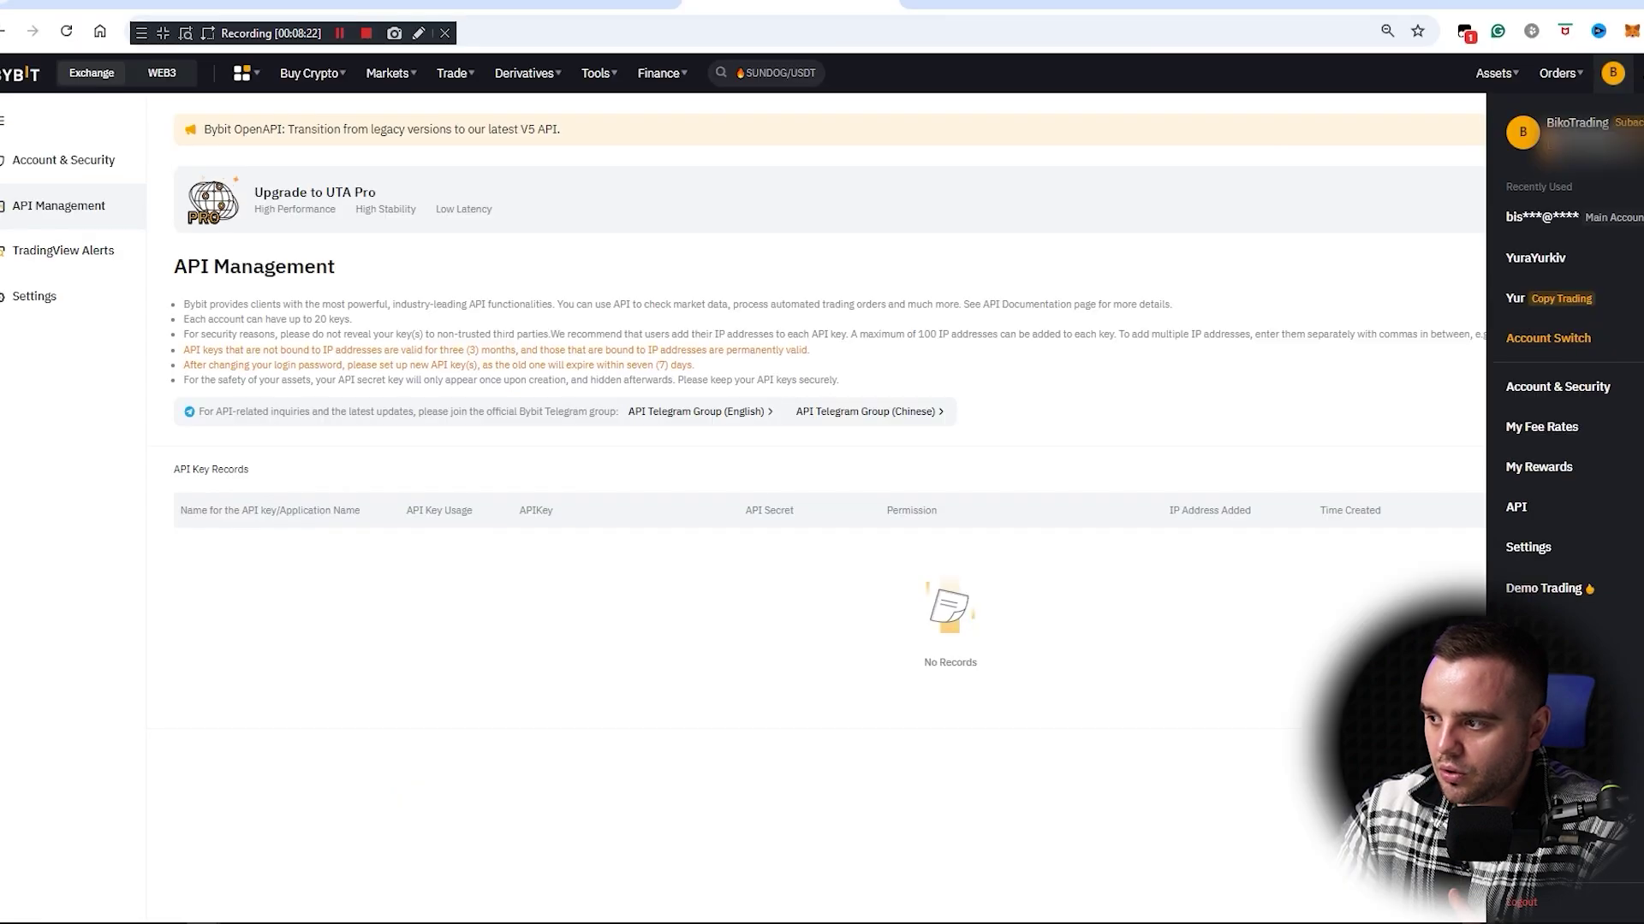
{"action": "left_click", "coordinate": [1329, 434]}
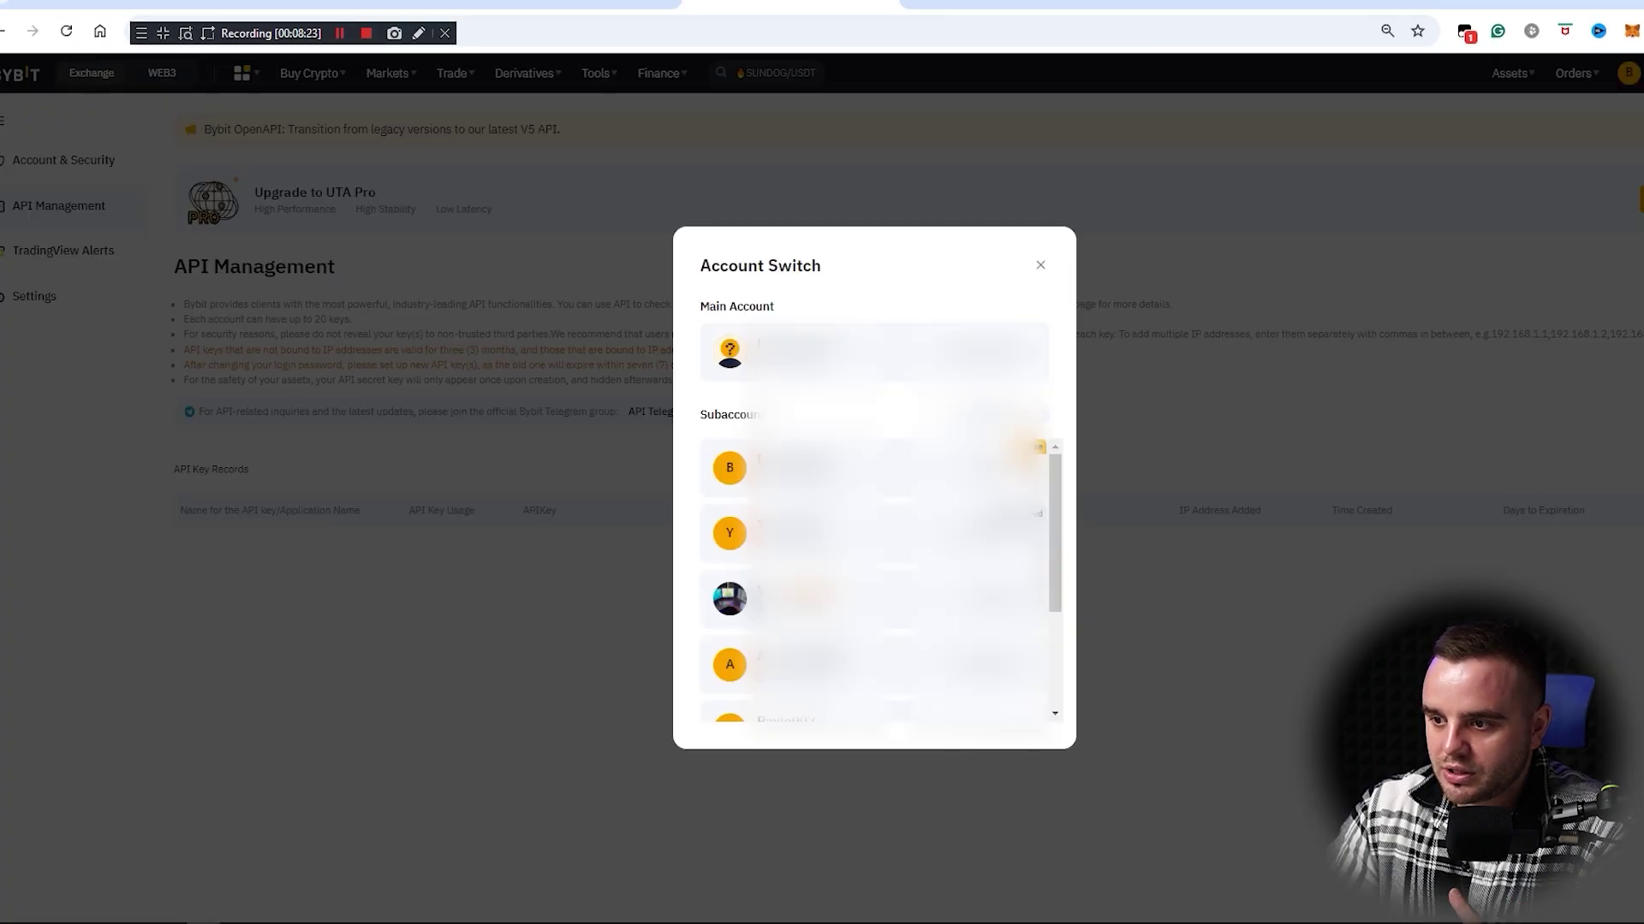
{"action": "left_click", "coordinate": [918, 355]}
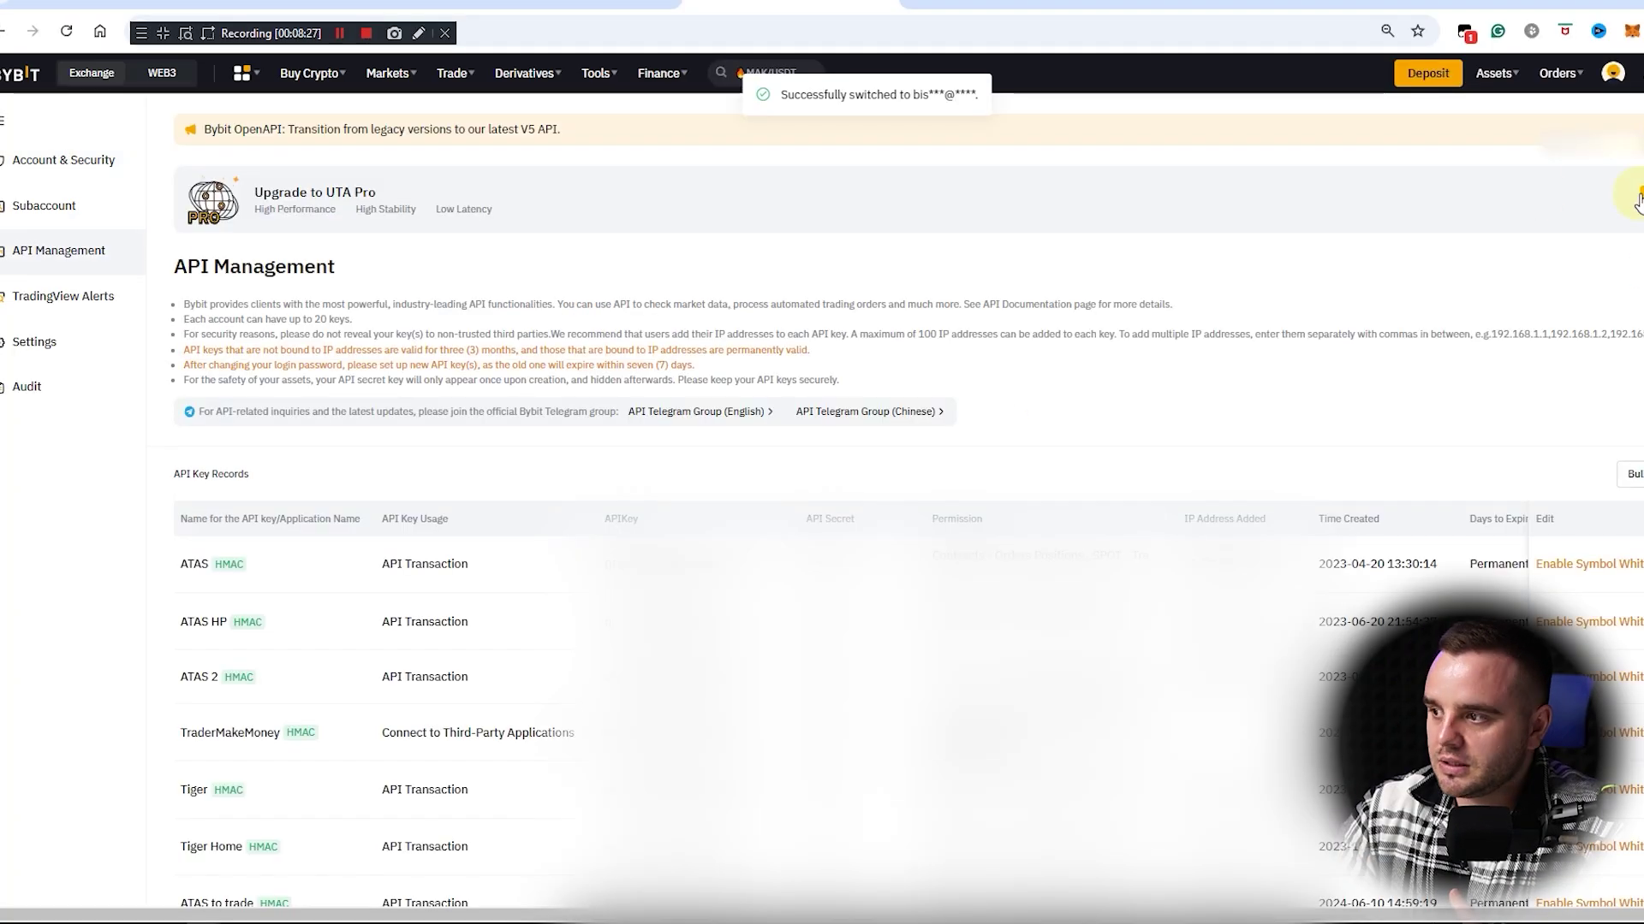
{"action": "mouse_move", "coordinate": [1613, 72]}
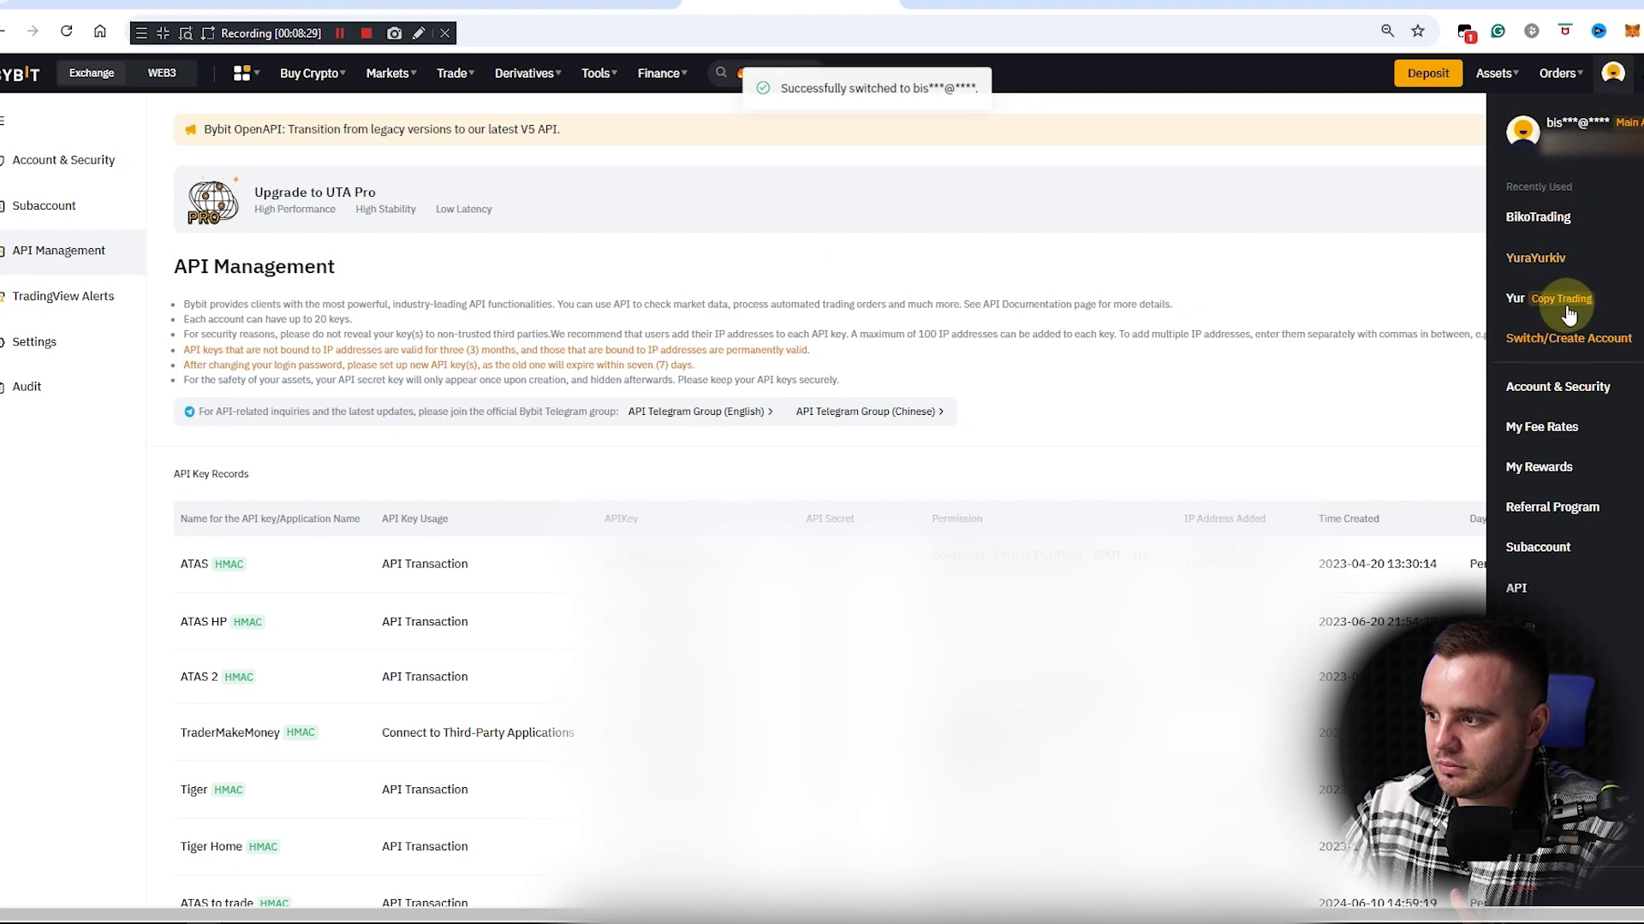
{"action": "left_click", "coordinate": [1538, 548]}
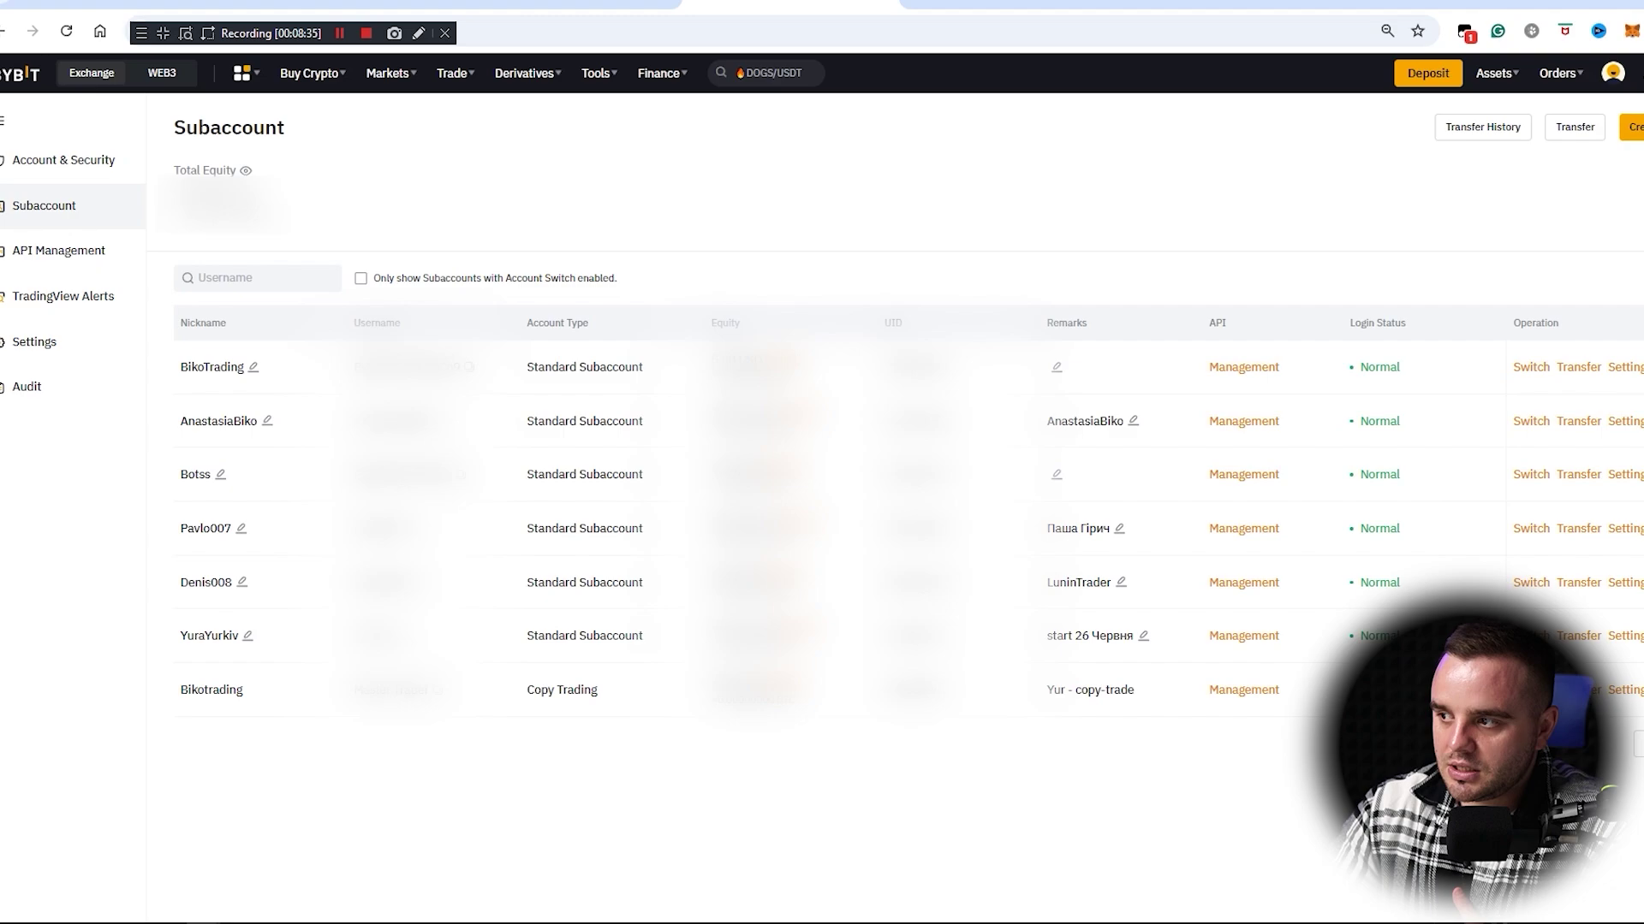
Step: Fill in a Custodial Trading Subaccount named BikoTrading_managm with Unified Trading Account
{"action": "left_click", "coordinate": [1631, 126]}
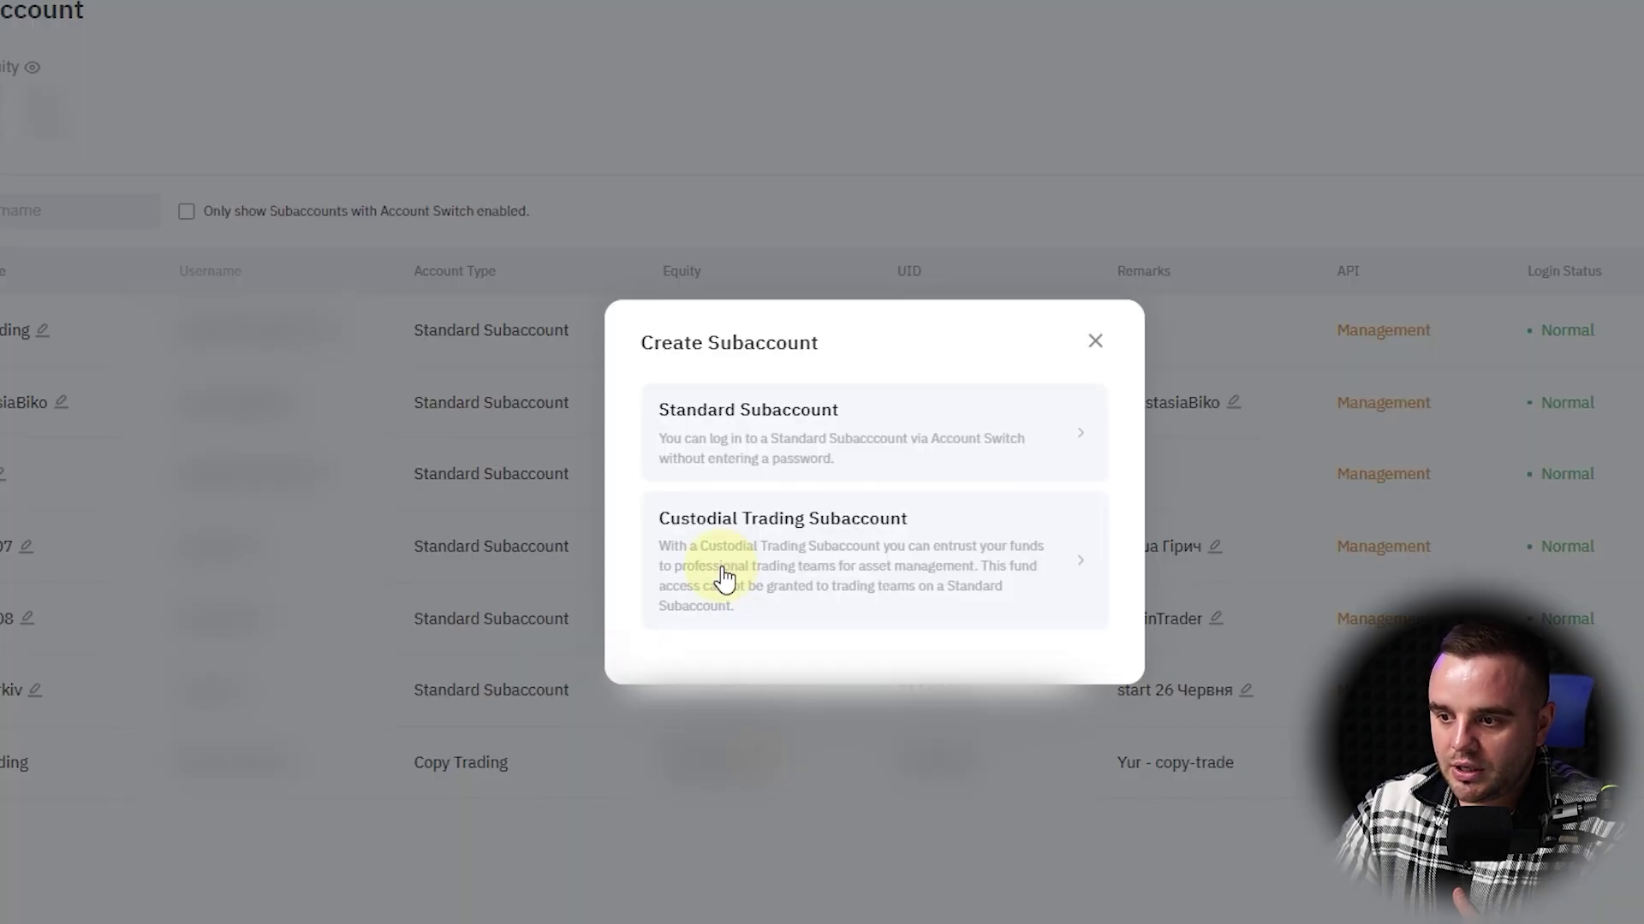
{"action": "left_click", "coordinate": [874, 550]}
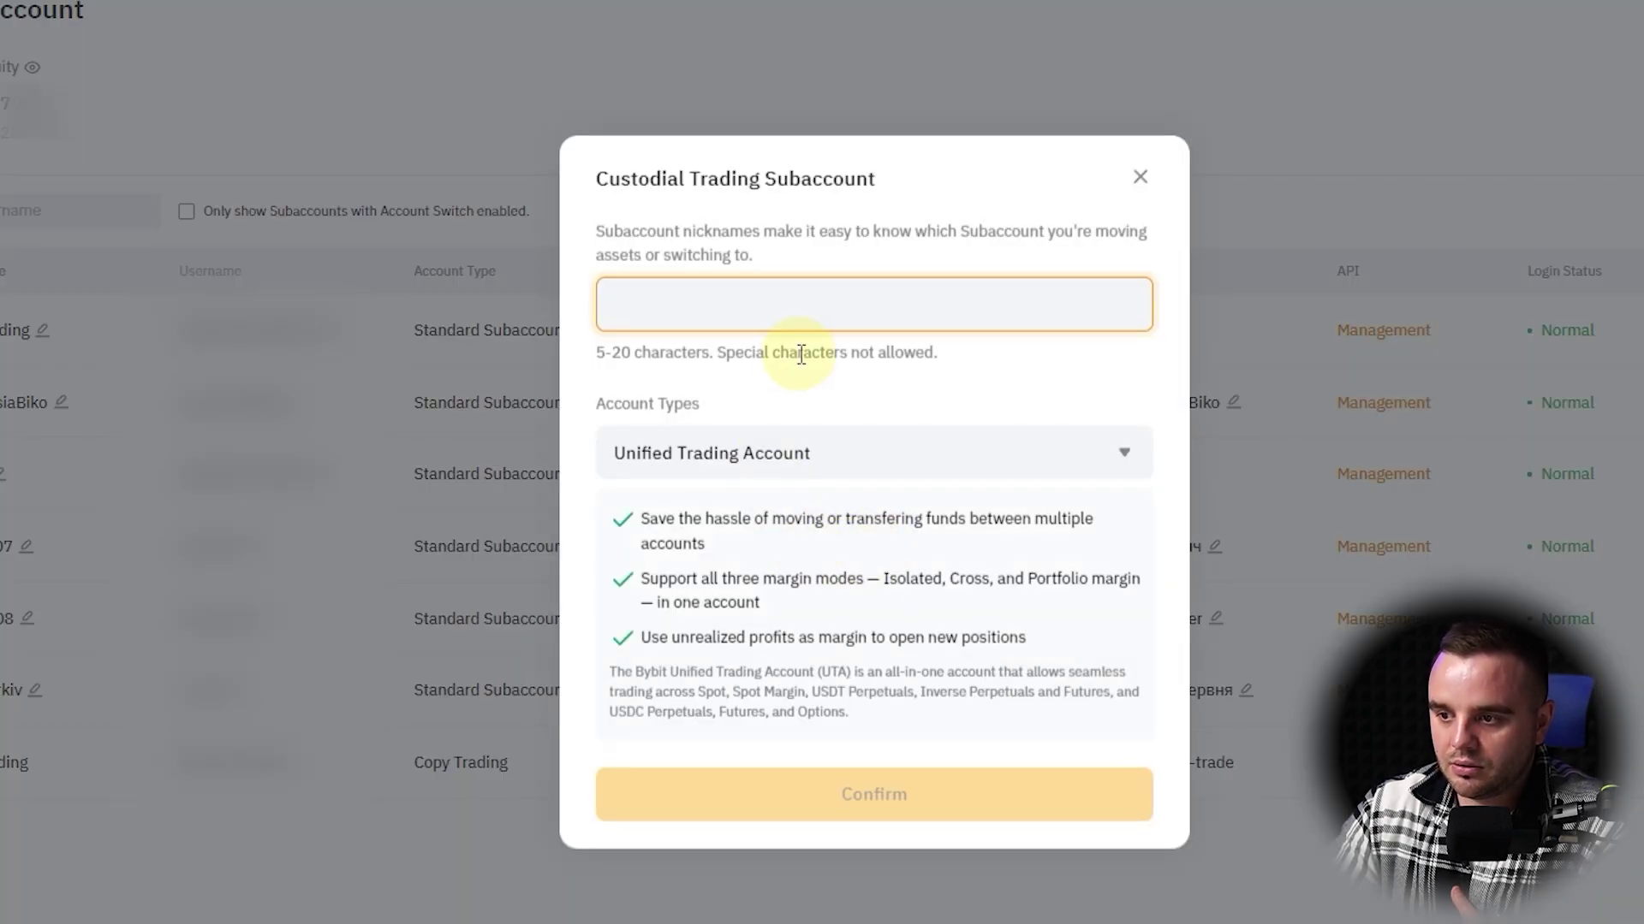
{"action": "type", "text": "BikoTrading_managm"}
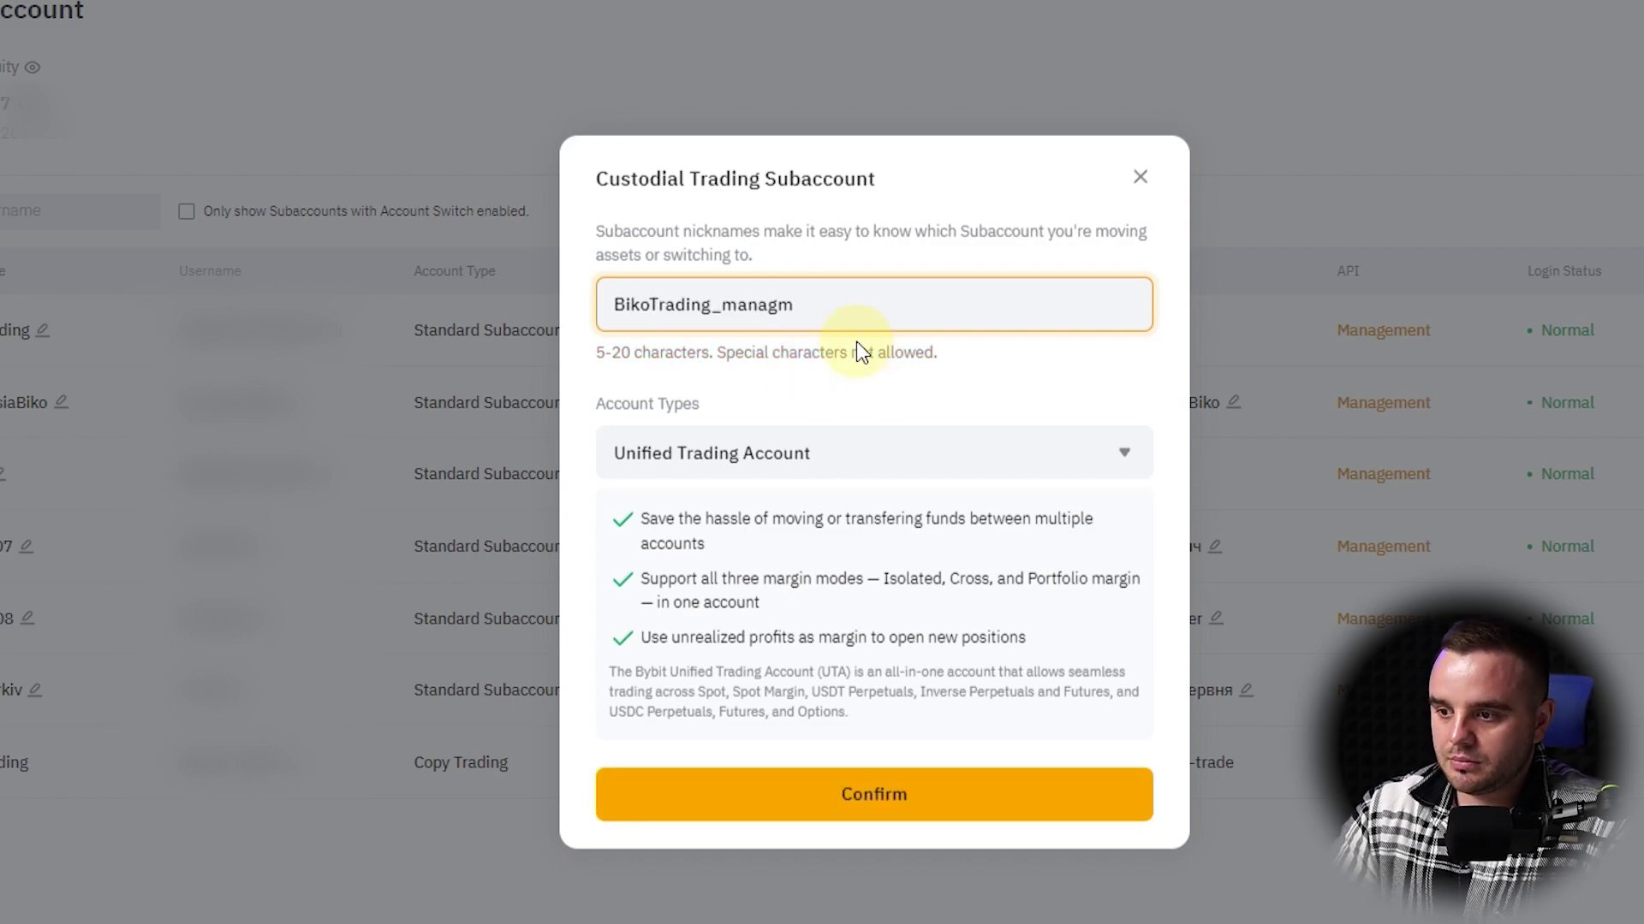
{"action": "left_click", "coordinate": [882, 441]}
{"action": "left_click", "coordinate": [917, 387]}
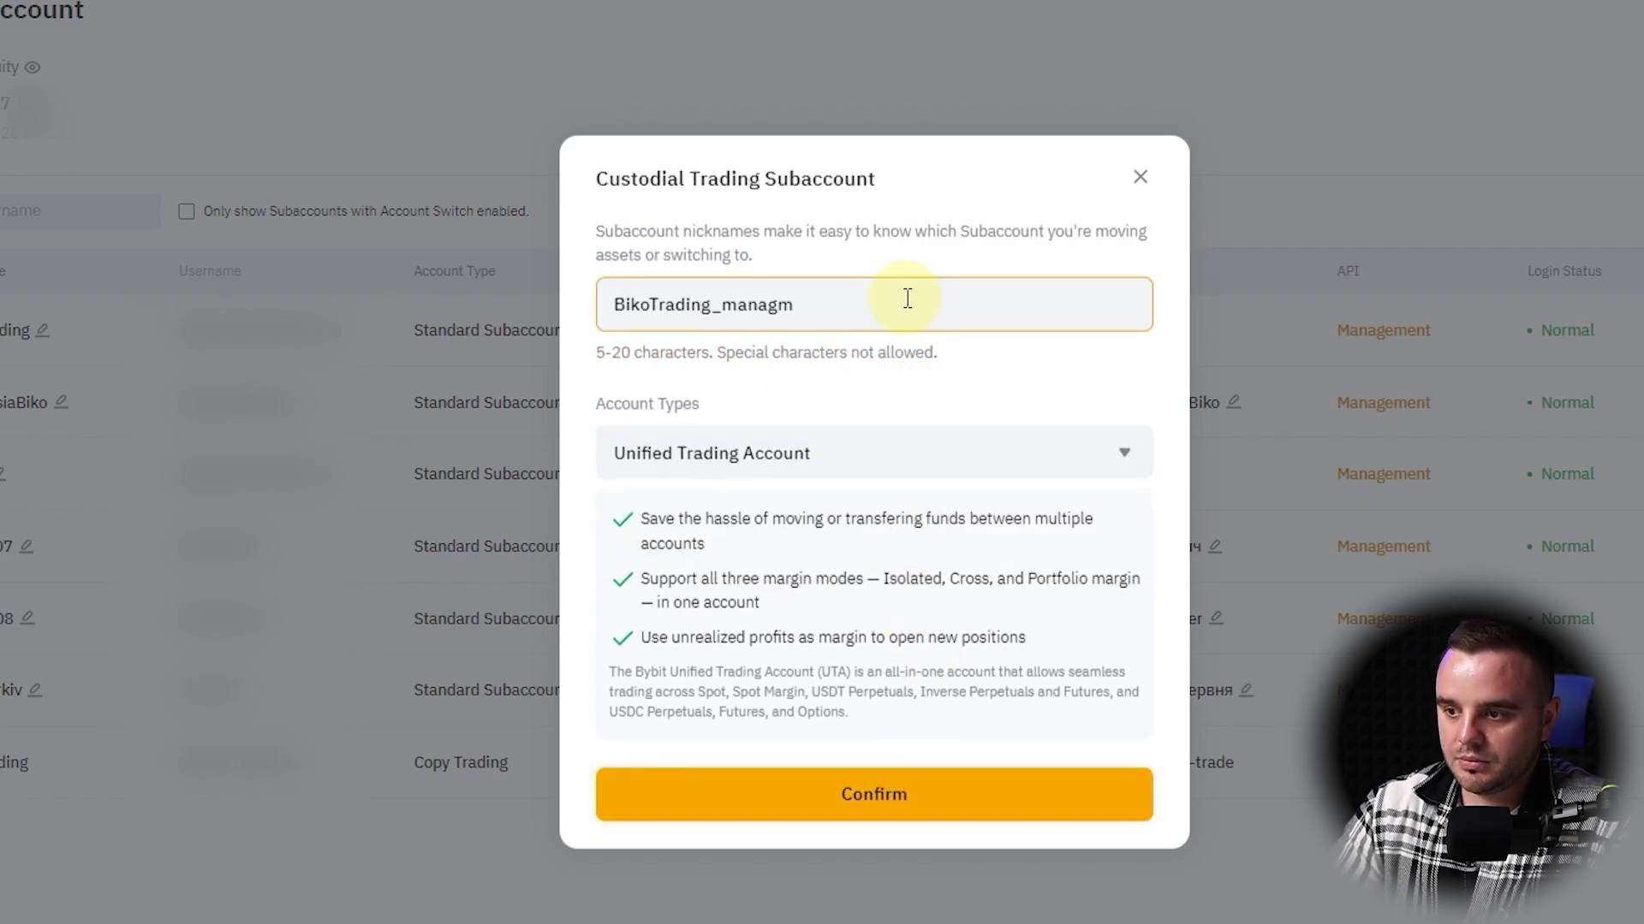
{"action": "type", "text": "agm"}
{"action": "key", "text": "Return"}
Step: Request the email code, then cancel verification and close the form without creating it
{"action": "left_click", "coordinate": [963, 432]}
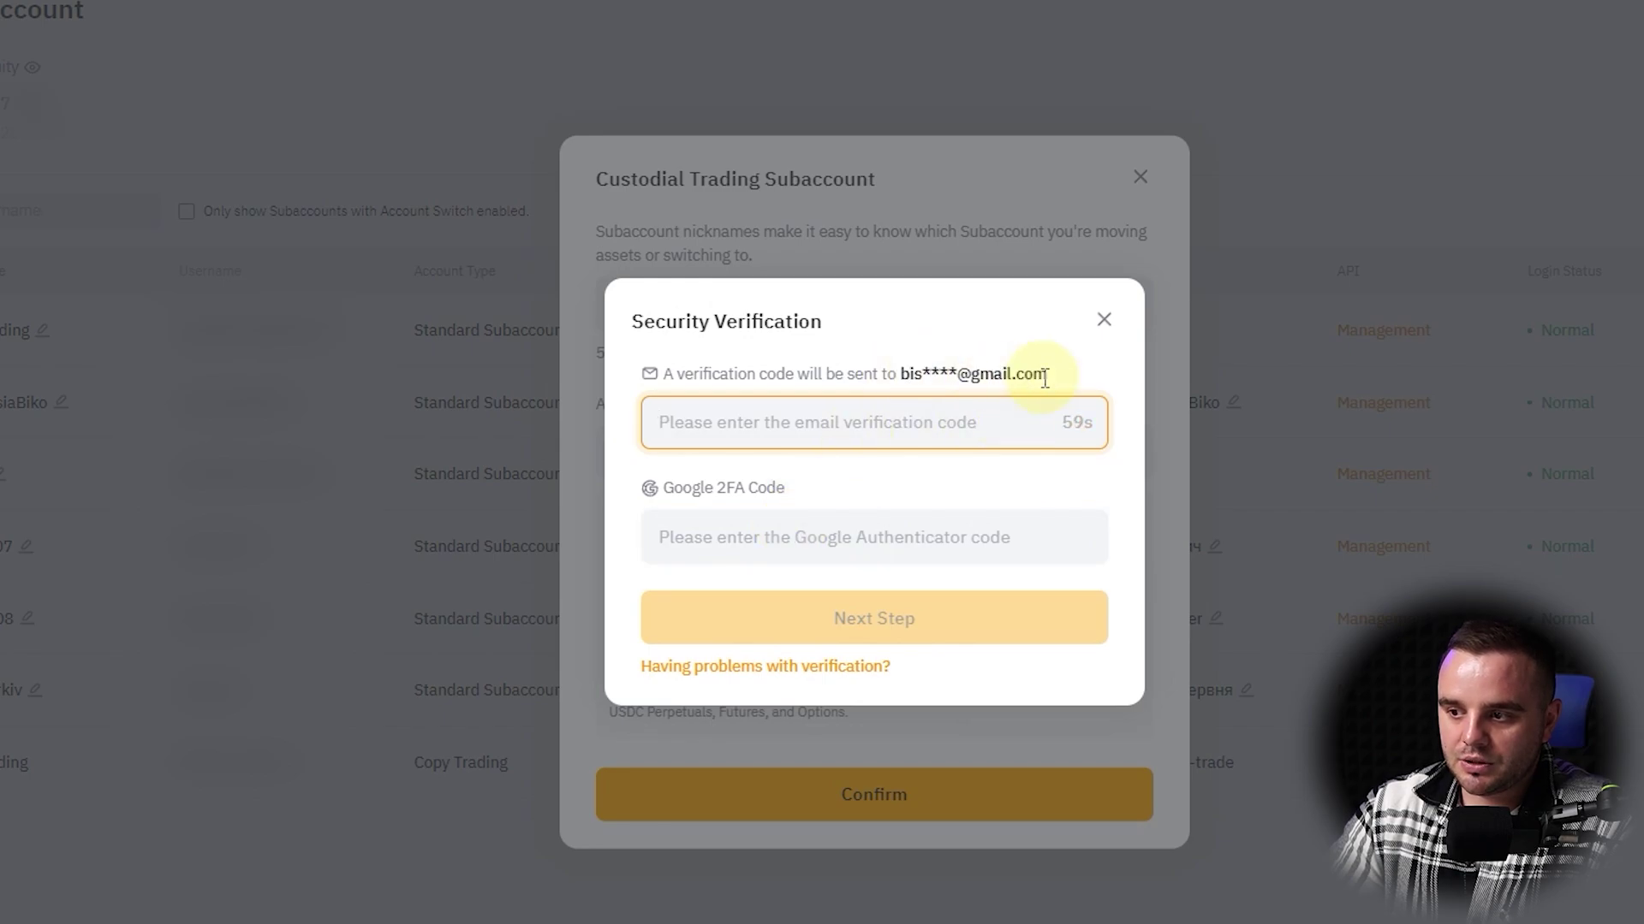
{"action": "left_click", "coordinate": [1104, 321]}
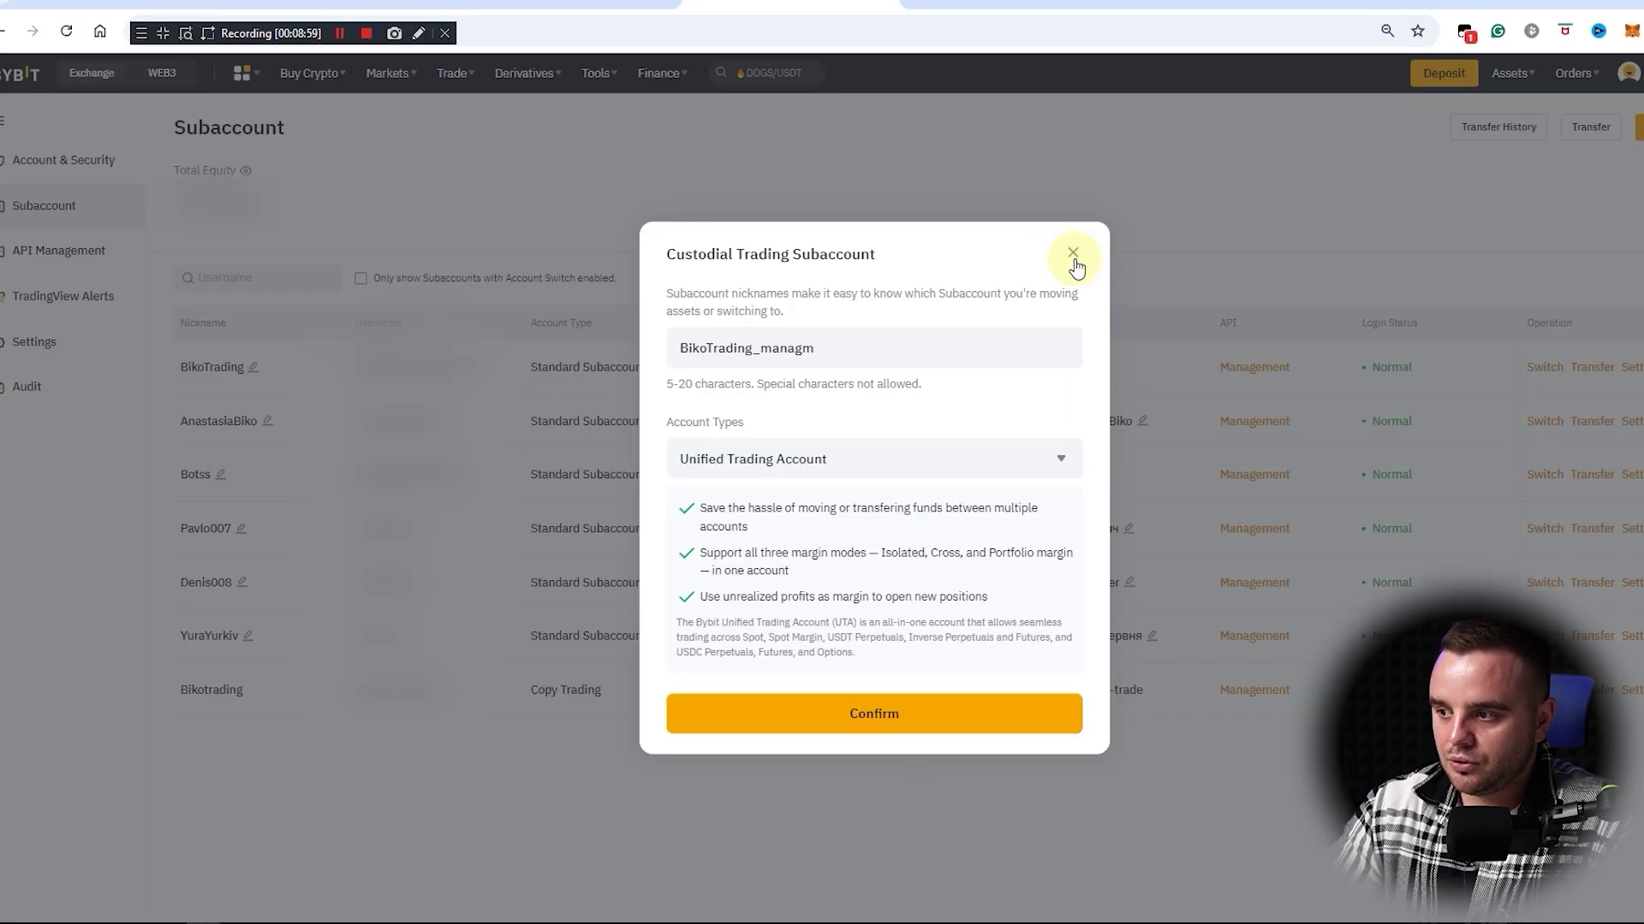
{"action": "left_click", "coordinate": [1073, 257]}
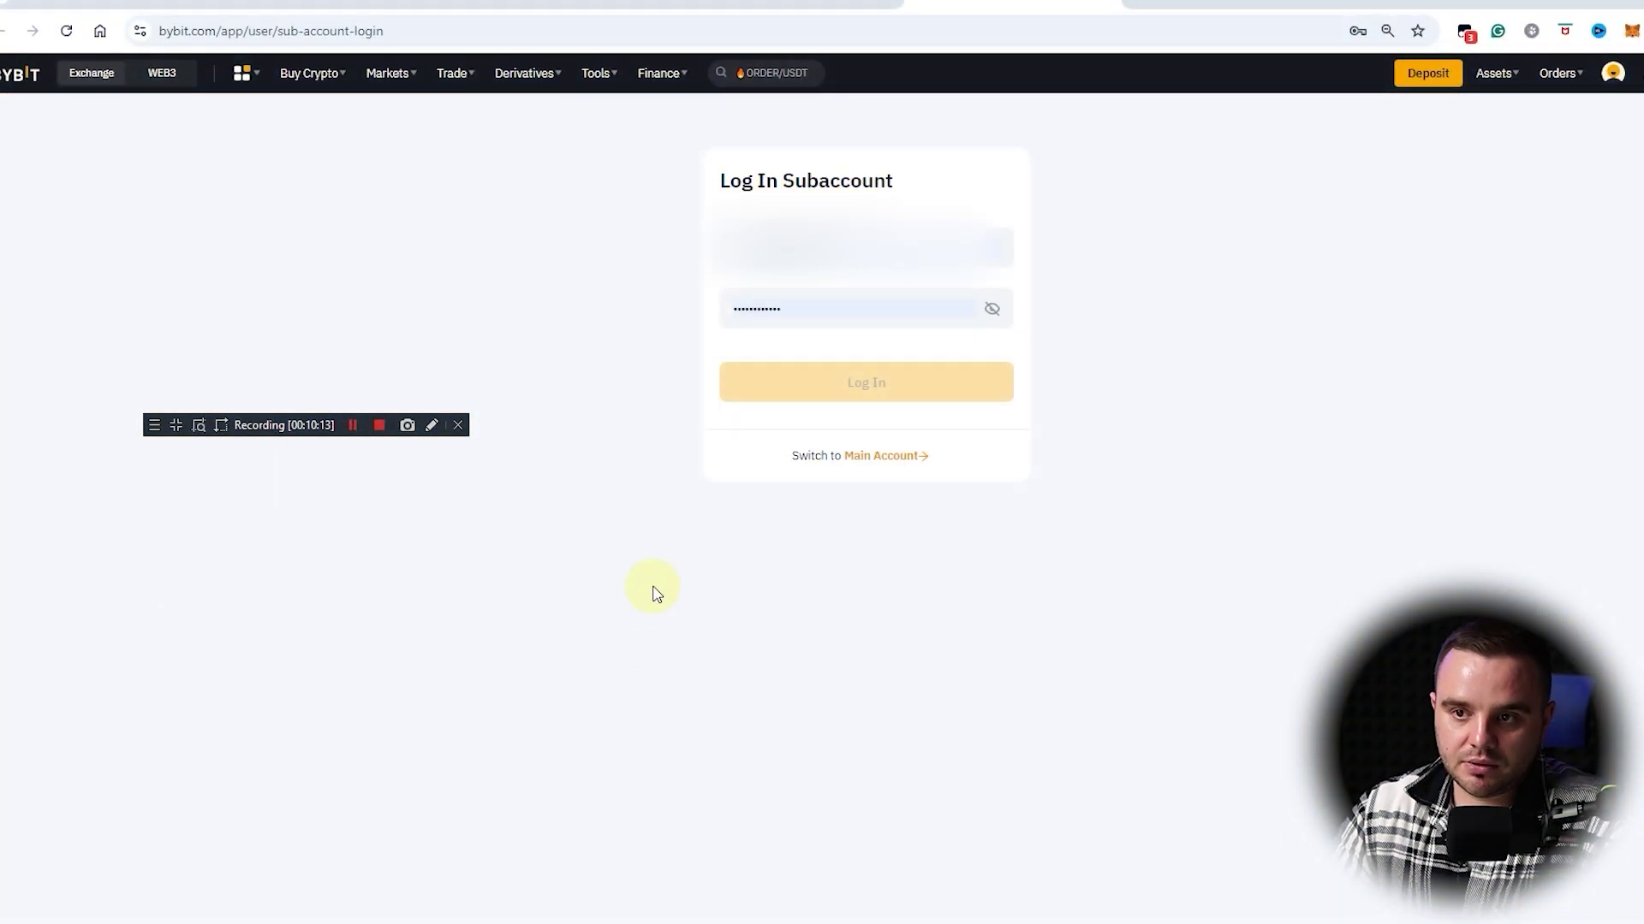
Step: Return to the subaccount list and open BikoTrading's Login Management settings
{"action": "key", "text": "alt+Left"}
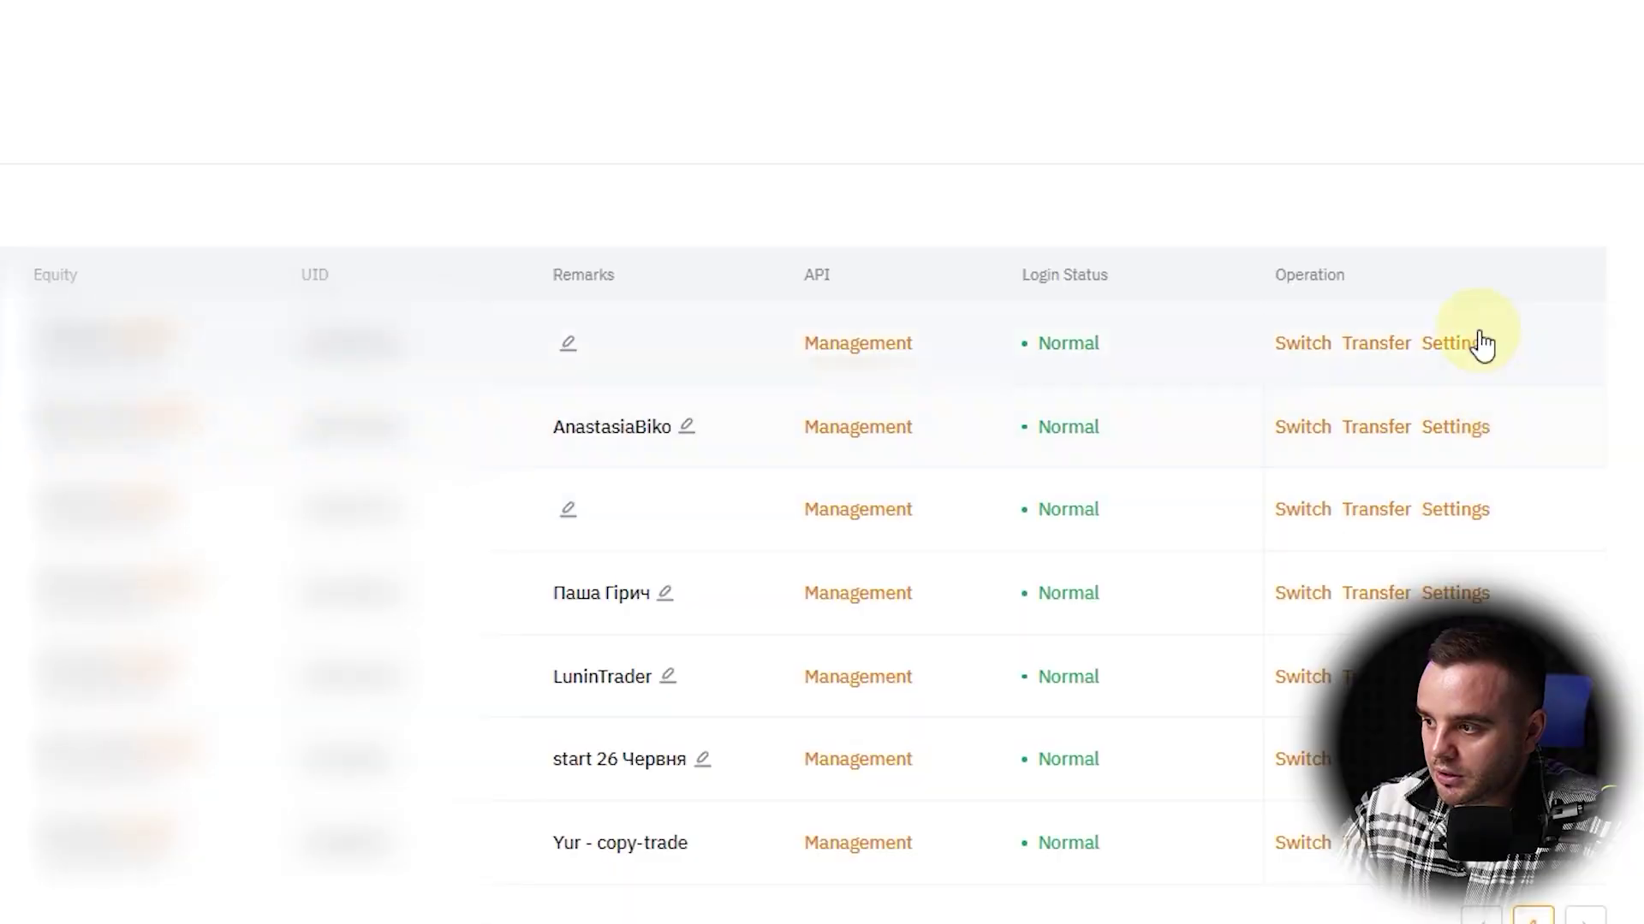
{"action": "left_click", "coordinate": [1453, 345]}
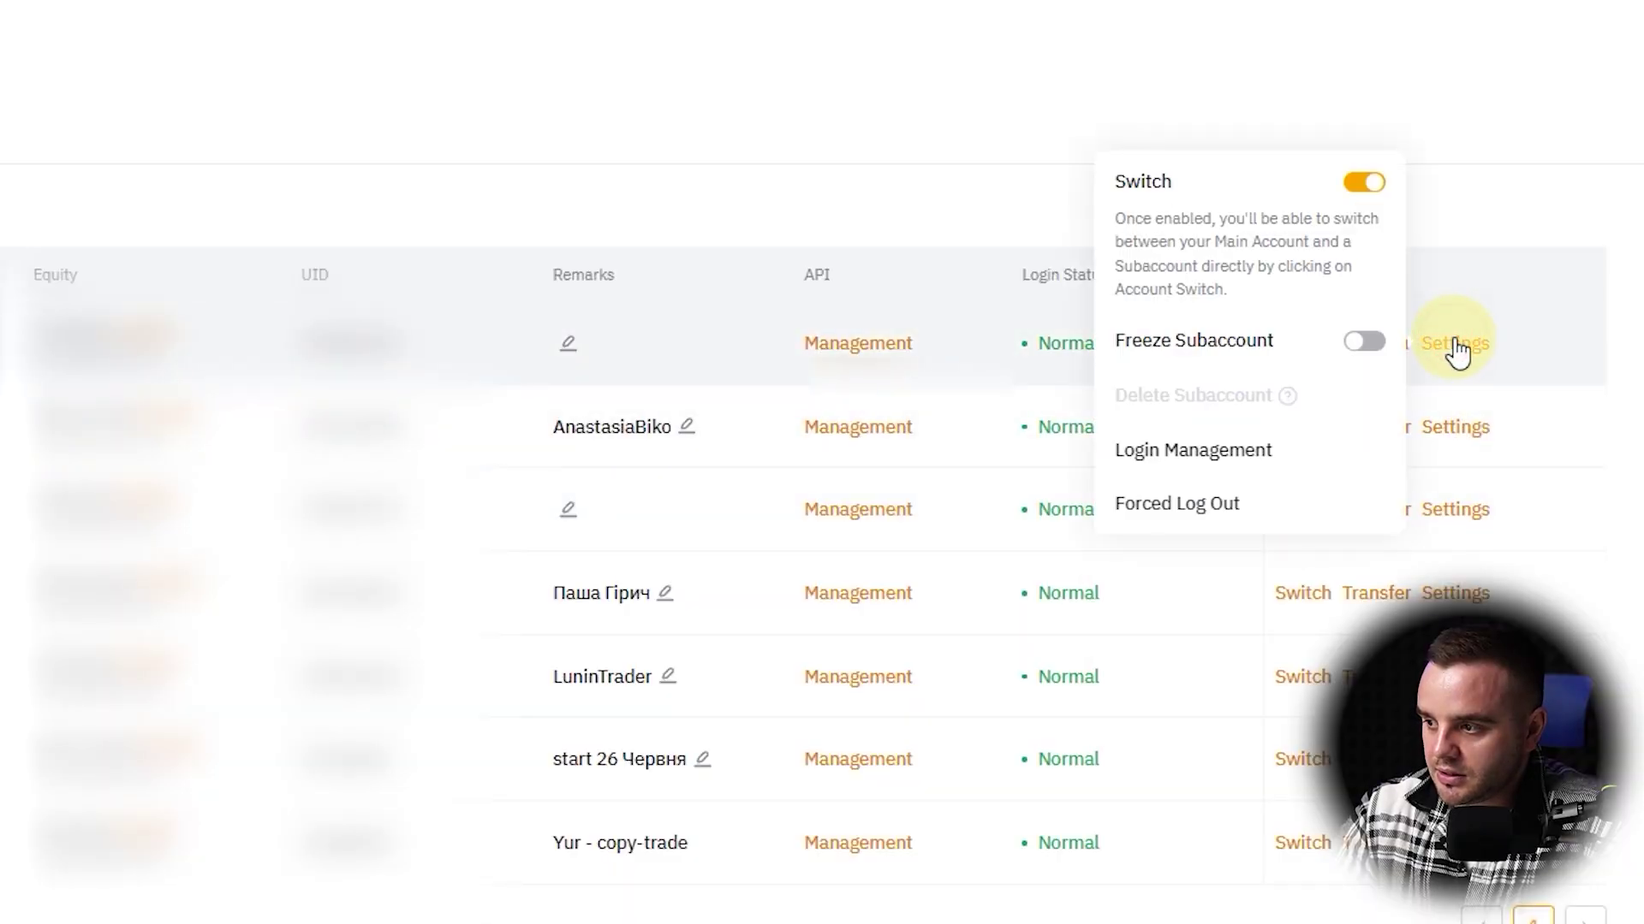
{"action": "left_click", "coordinate": [1164, 467]}
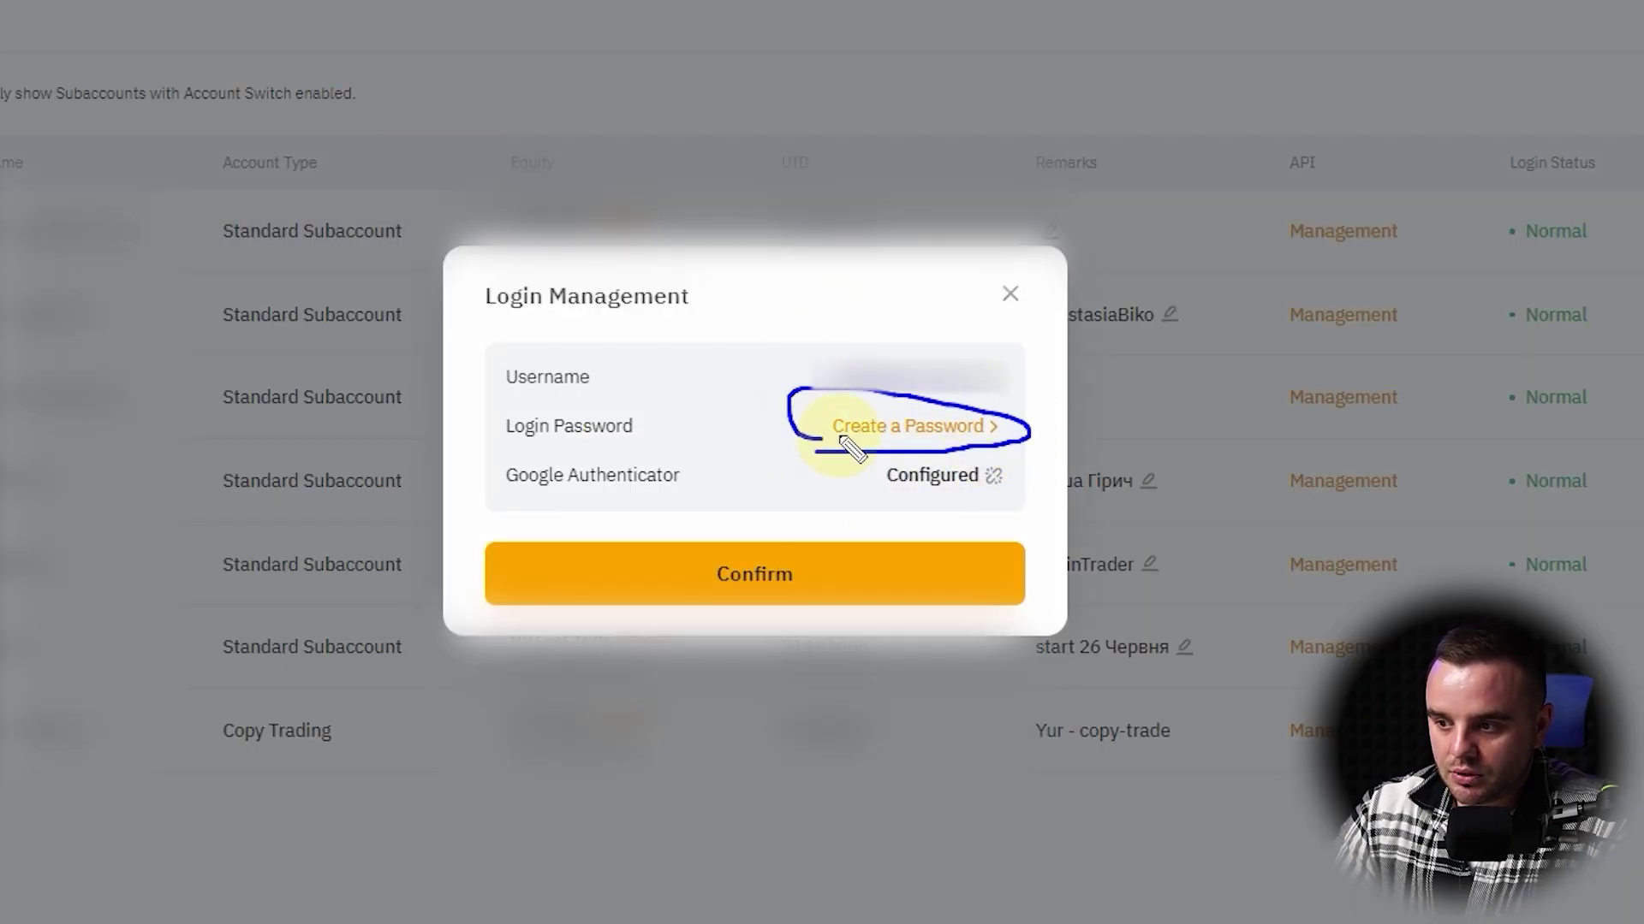
Step: Start creating a BikoTrading login password, enter a password, then close without saving
{"action": "left_click", "coordinate": [914, 428]}
{"action": "type", "text": "123"}
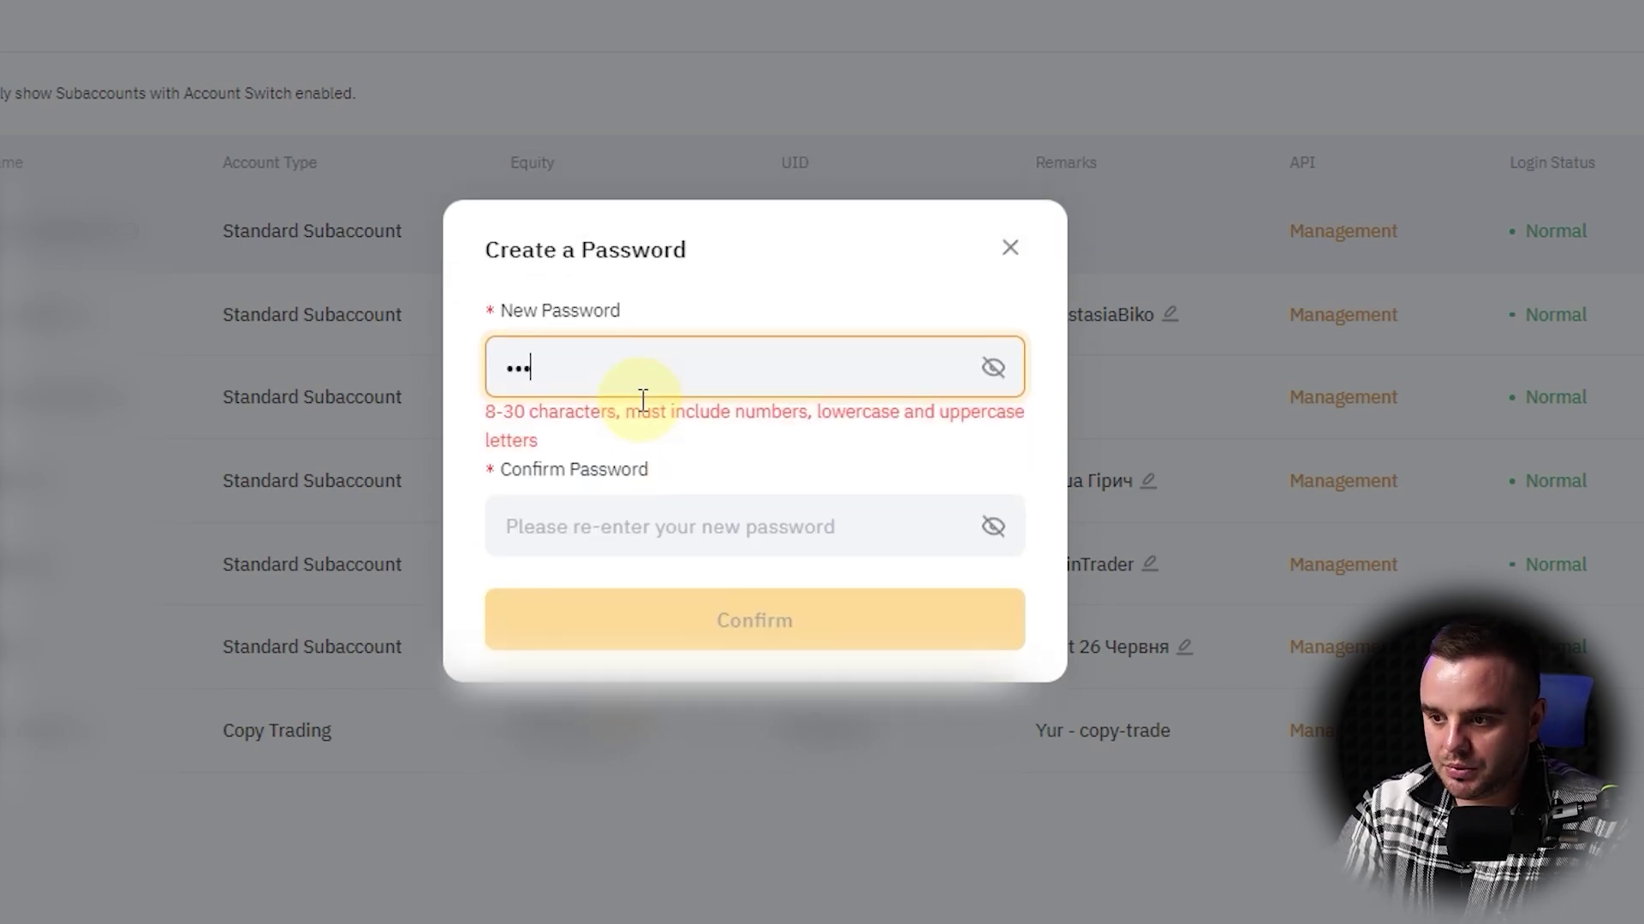
{"action": "left_click", "coordinate": [991, 367]}
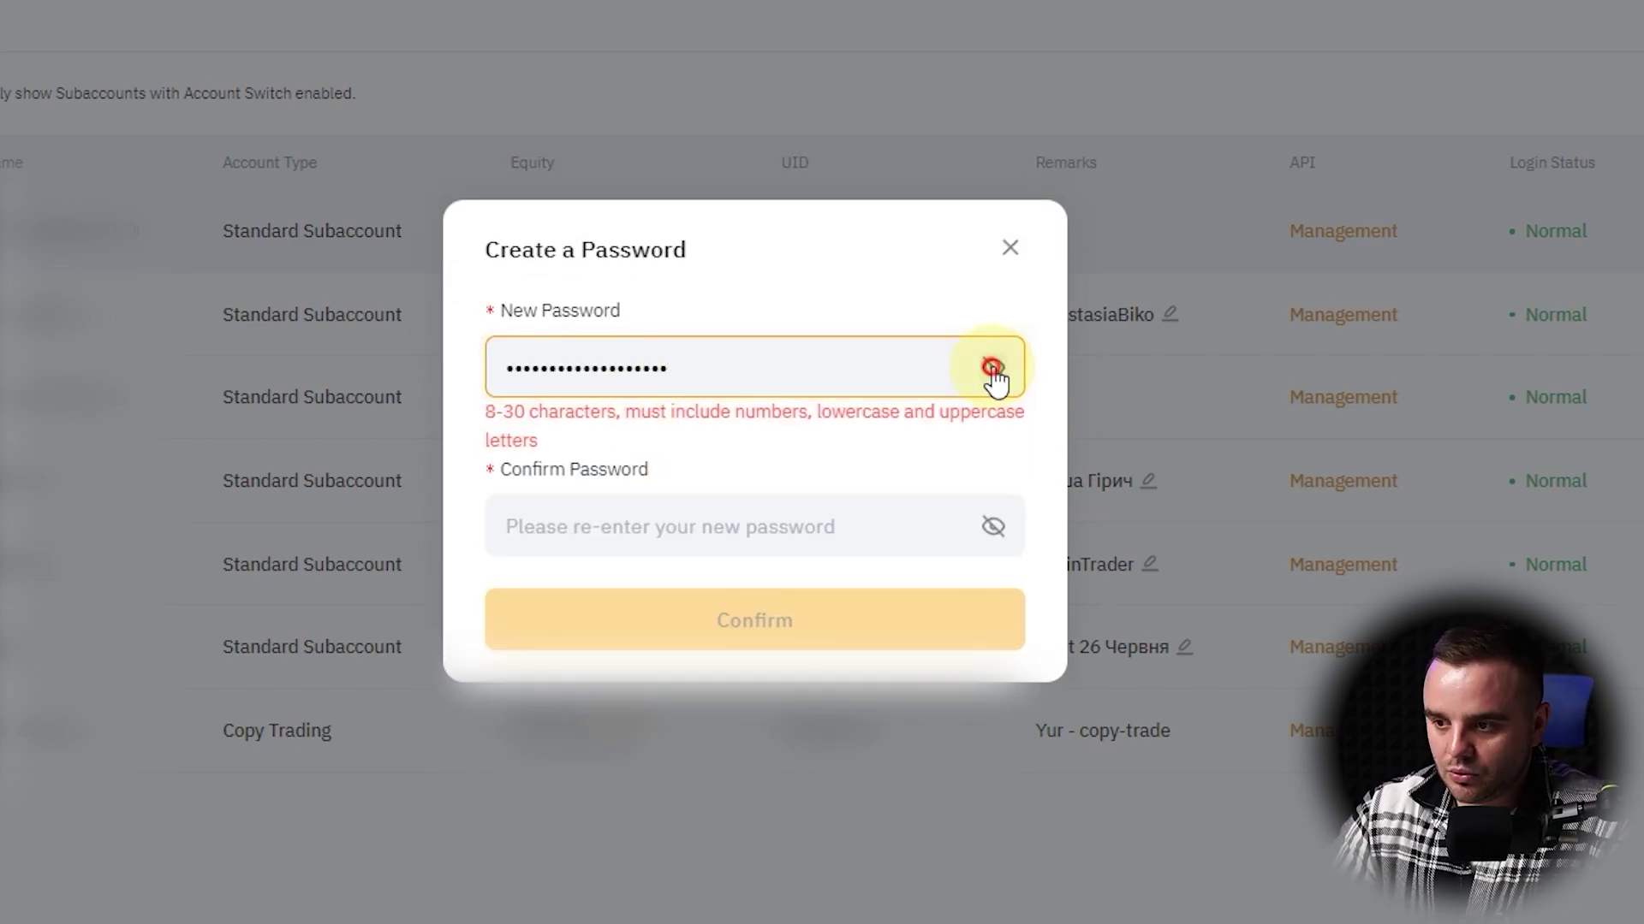
{"action": "left_click", "coordinate": [993, 368]}
{"action": "left_click", "coordinate": [993, 527]}
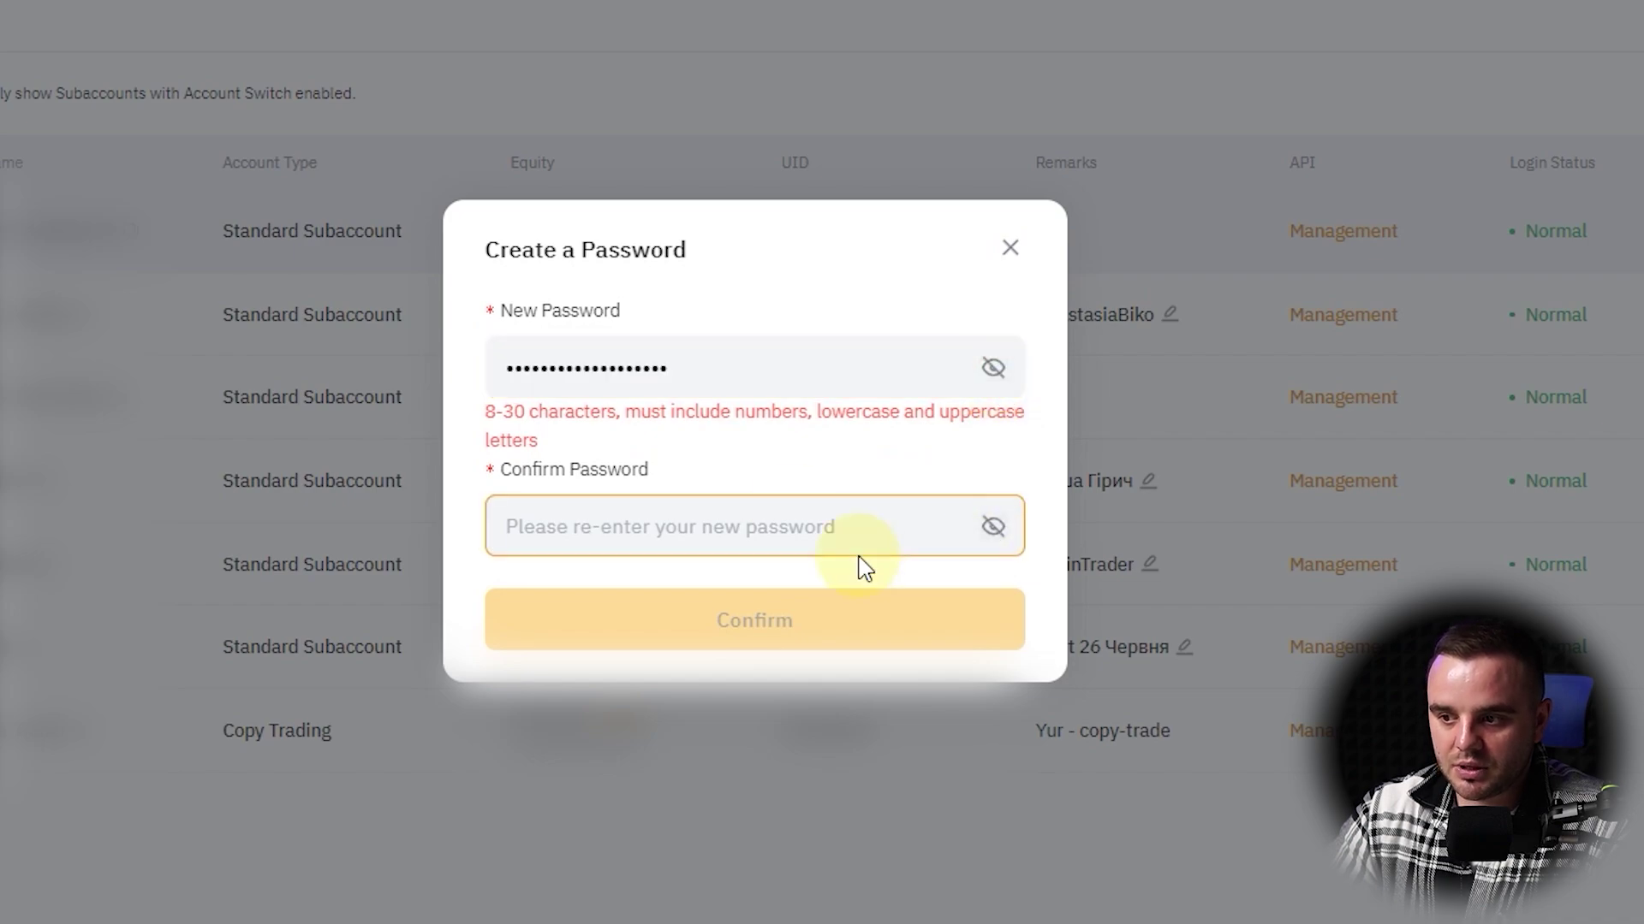
{"action": "left_click", "coordinate": [1010, 248]}
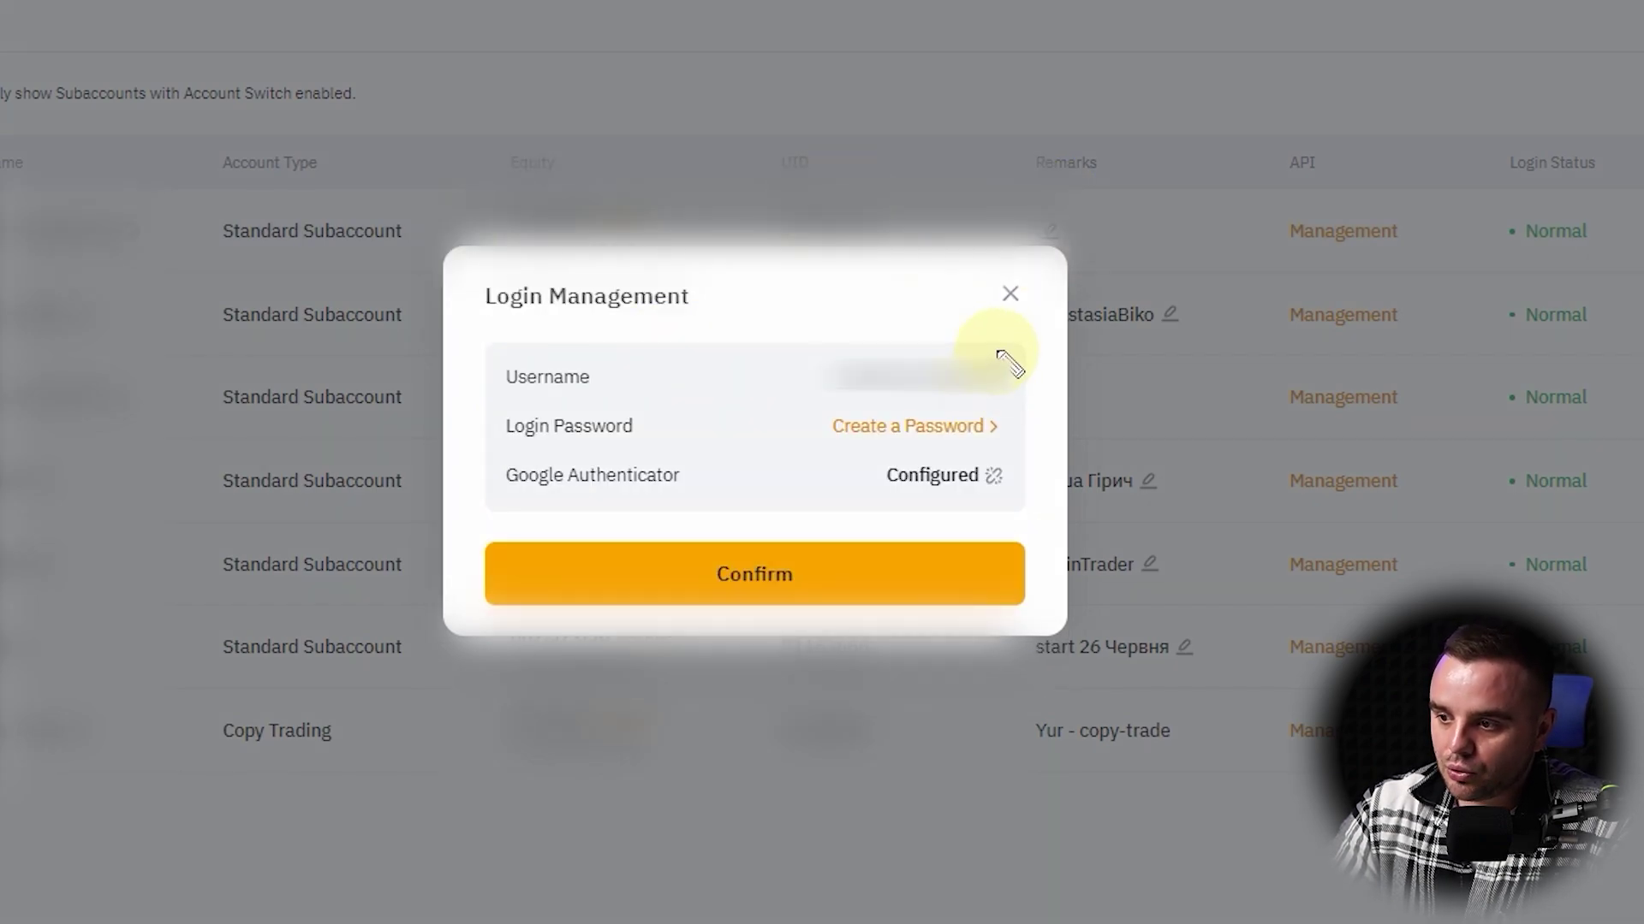
{"action": "mouse_move", "coordinate": [1008, 364]}
{"action": "left_mouse_down"}
{"action": "mouse_move", "coordinate": [807, 381]}
{"action": "mouse_move", "coordinate": [896, 355]}
{"action": "left_mouse_up"}
{"action": "left_click_drag", "start_coordinate": [823, 445], "coordinate": [890, 398]}
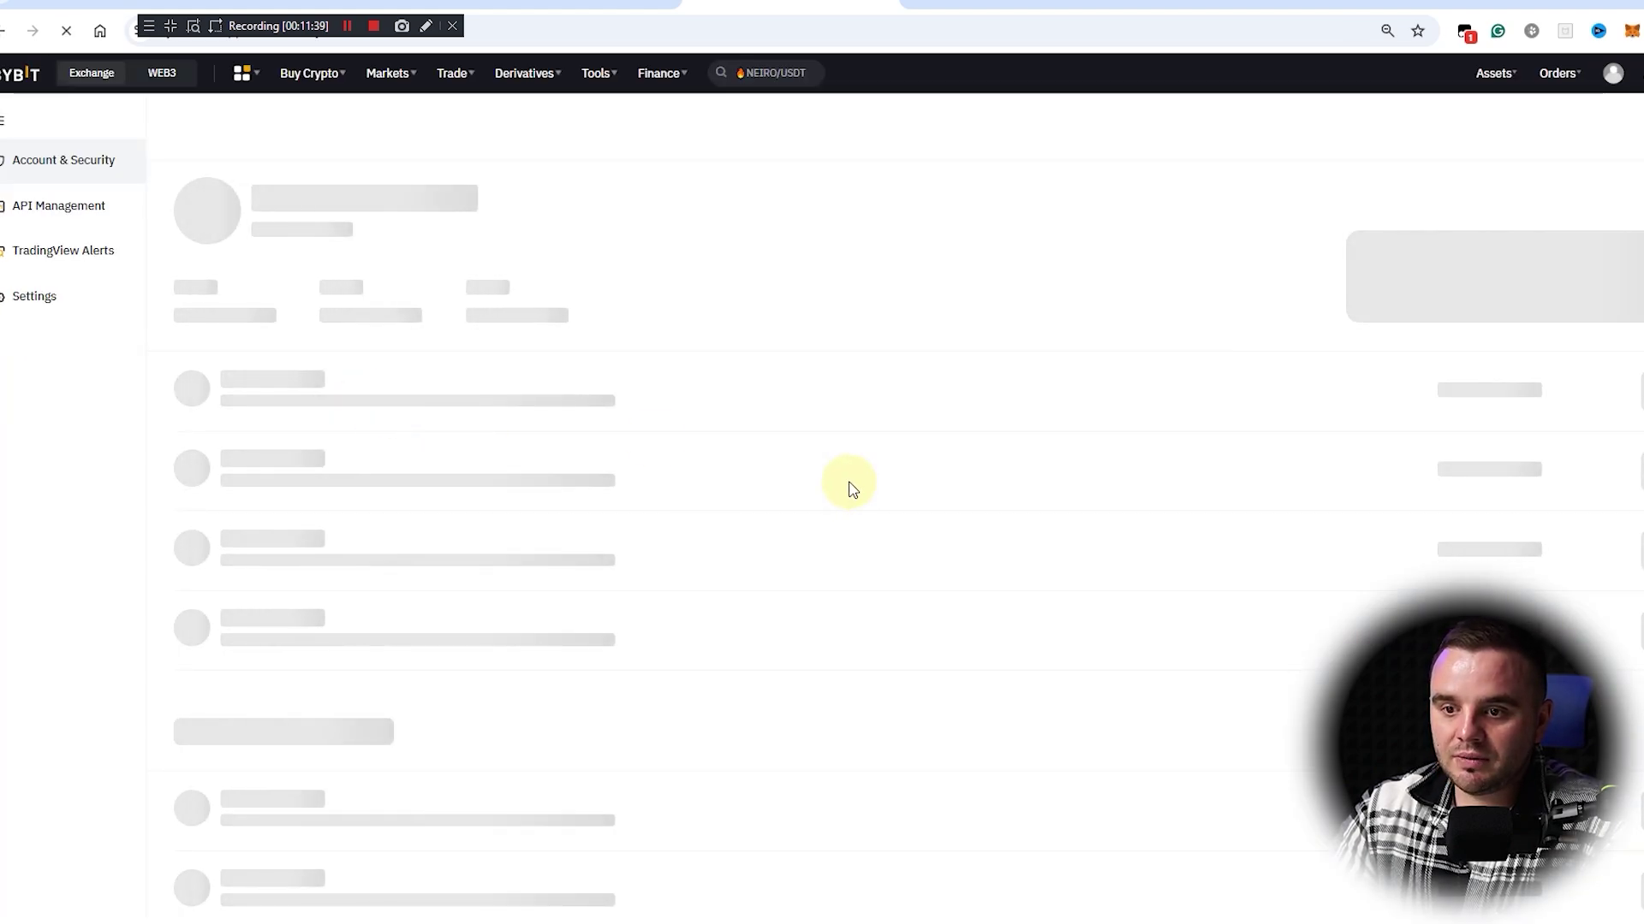
Step: From the subaccount's Funding balances, start a transfer of its 5 USDT with Funding as destination
{"action": "left_click", "coordinate": [1496, 86]}
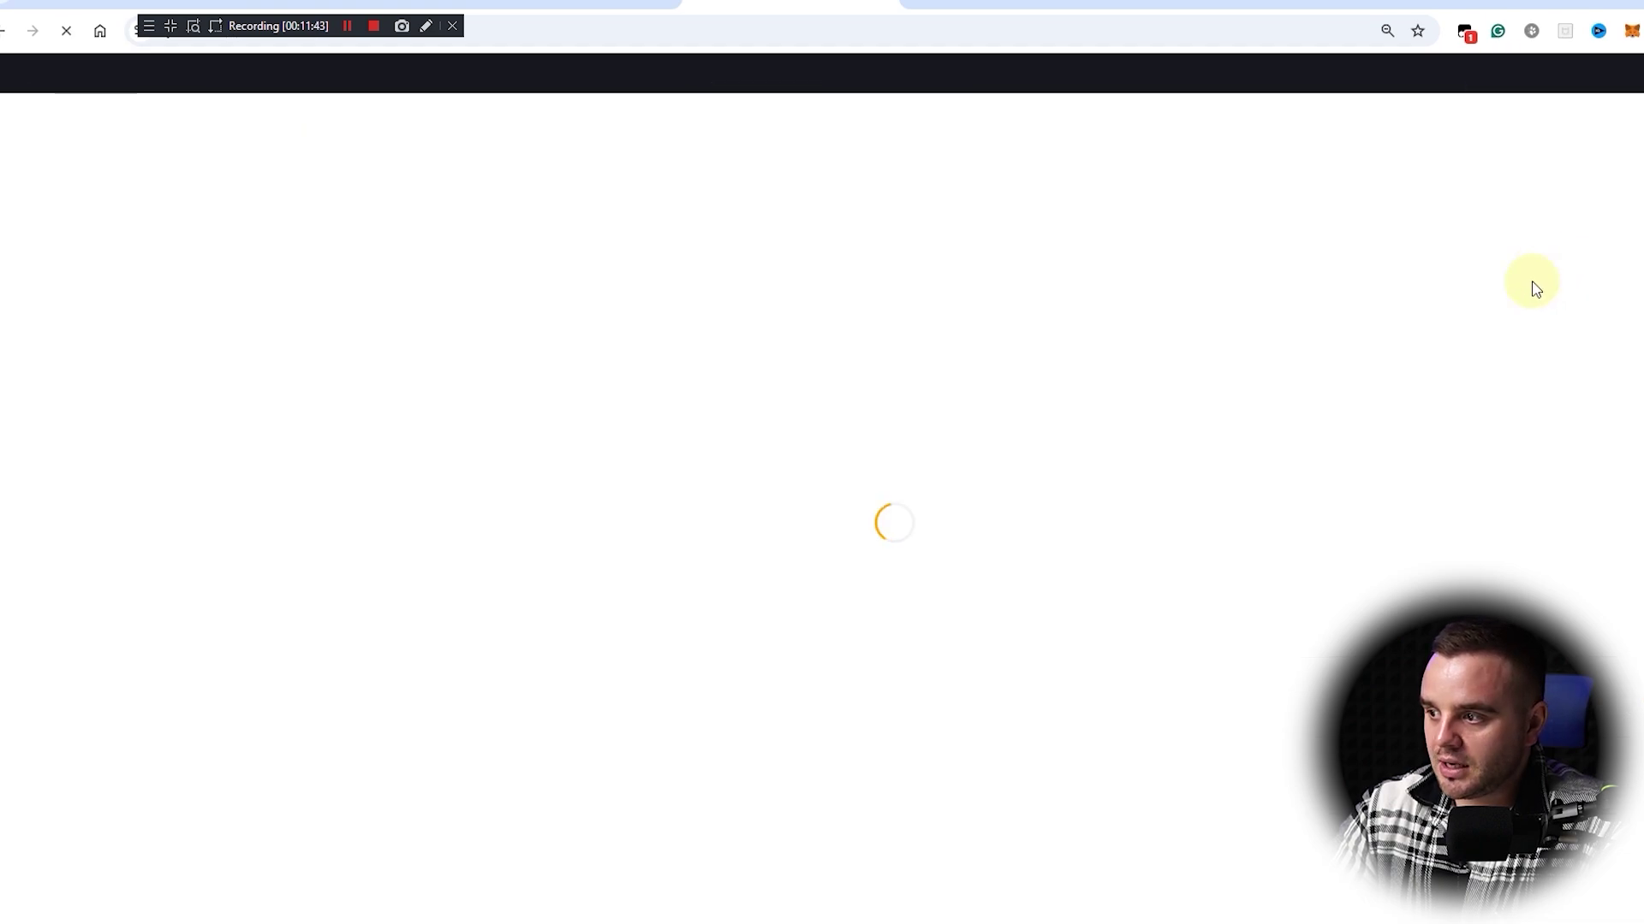
{"action": "left_click", "coordinate": [1080, 338]}
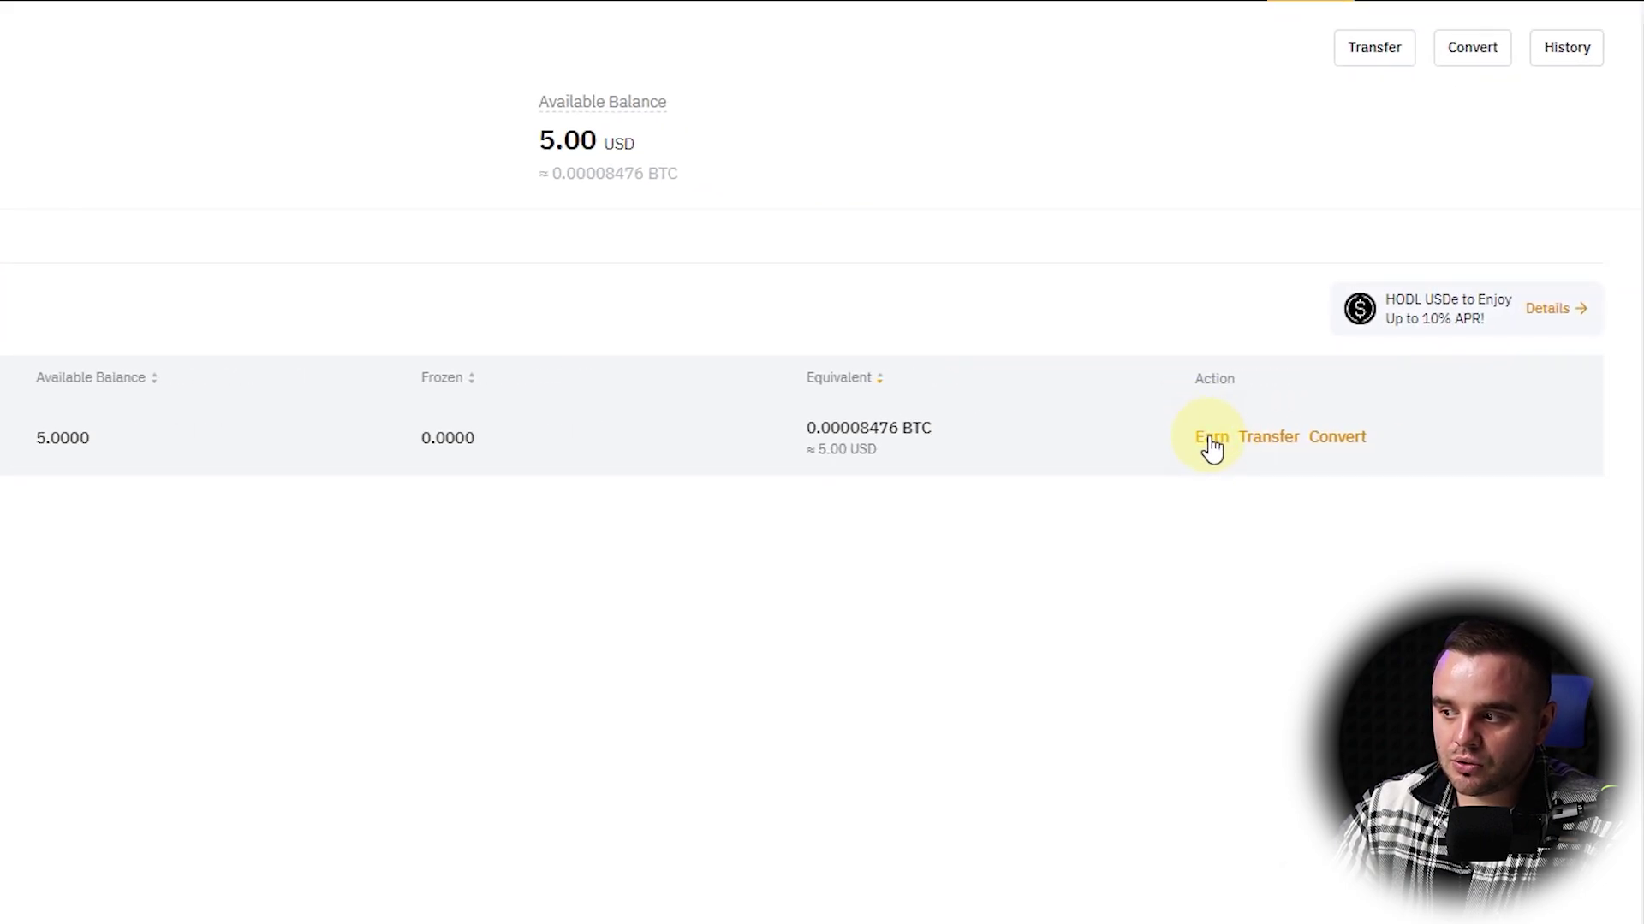
{"action": "left_click", "coordinate": [1274, 440]}
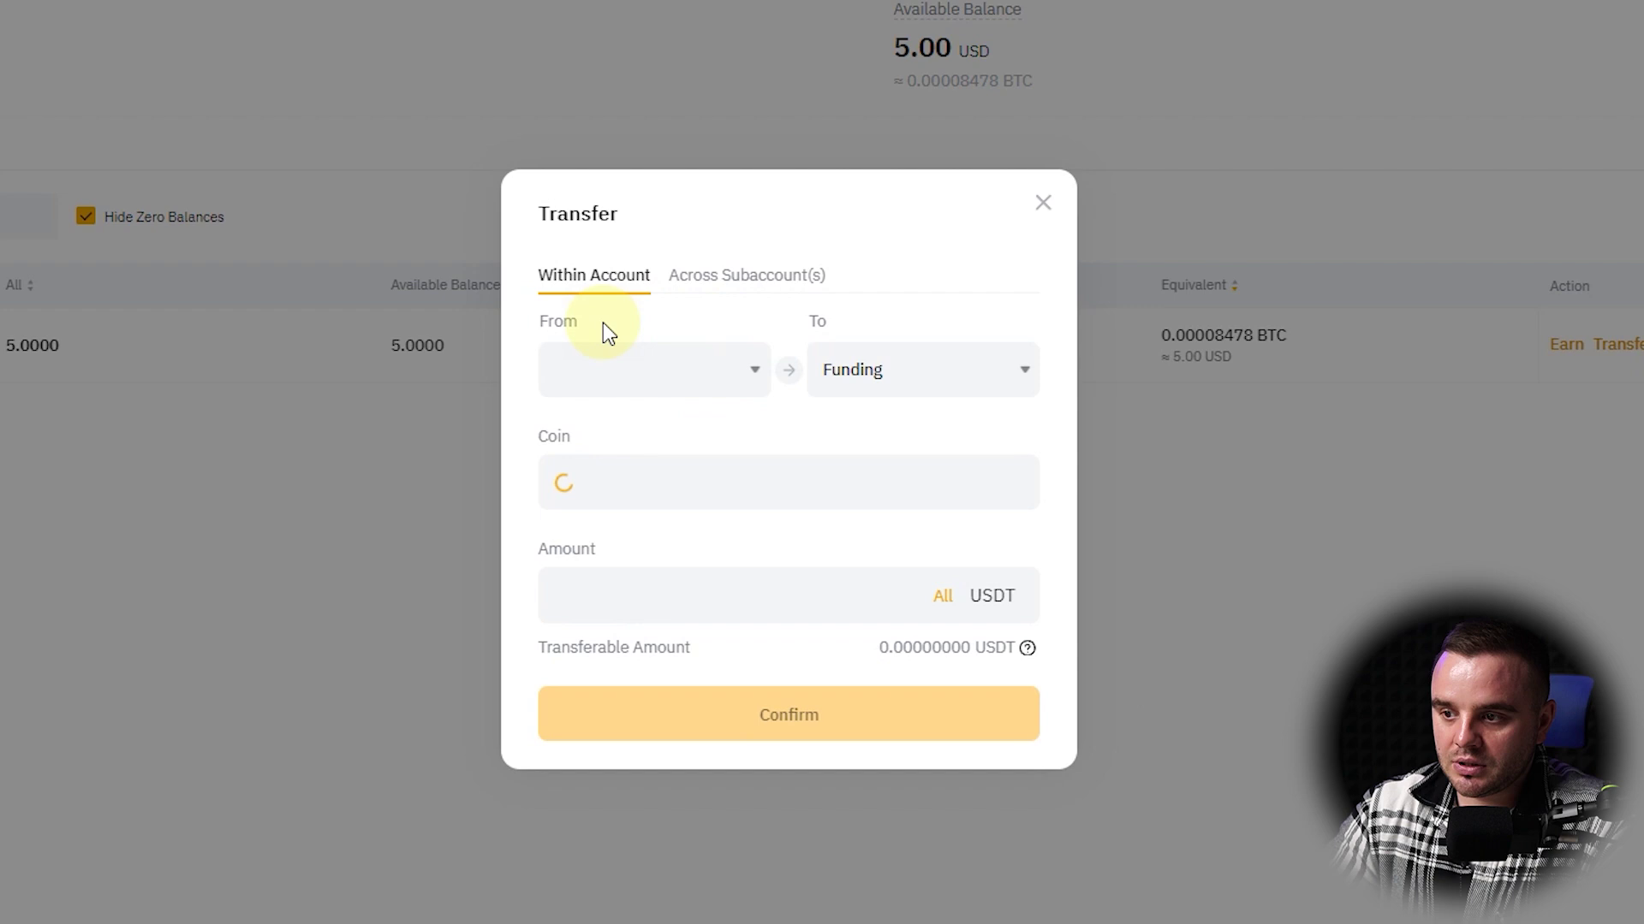